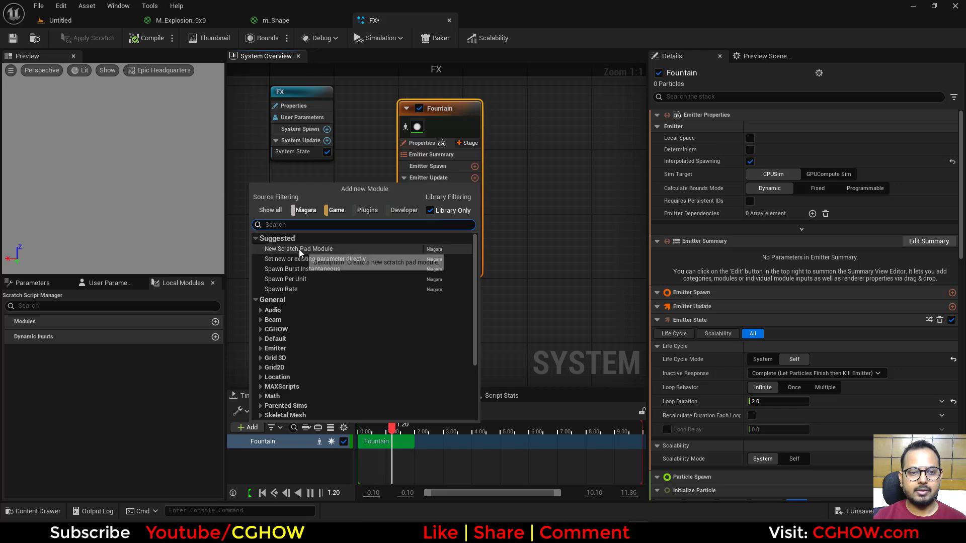
# Step: Add a Spawn Burst Instantaneous module to Emitter Update and set Initialize Particle's Lifetime Mode to Direct Set
pyautogui.click(301, 269)
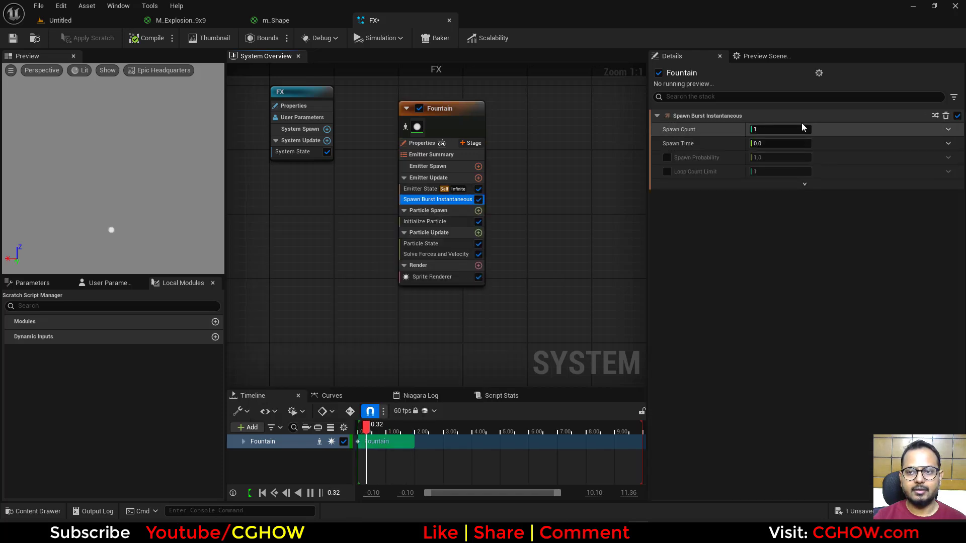
pyautogui.click(422, 221)
pyautogui.click(778, 155)
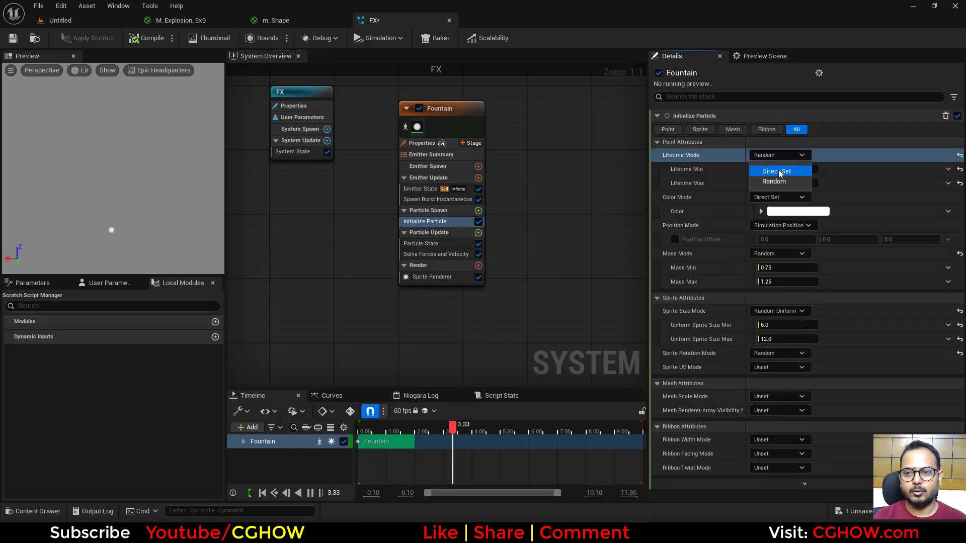
pyautogui.click(776, 171)
# Step: Set the Sprite Size Mode to Uniform with a uniform sprite size of 100
pyautogui.click(779, 297)
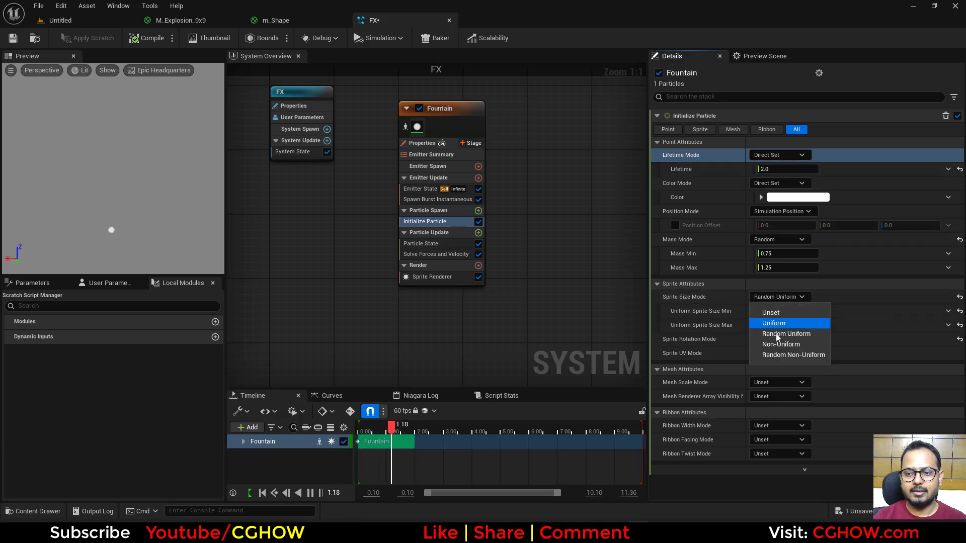
pyautogui.click(775, 323)
pyautogui.write('0')
pyautogui.press('Return')
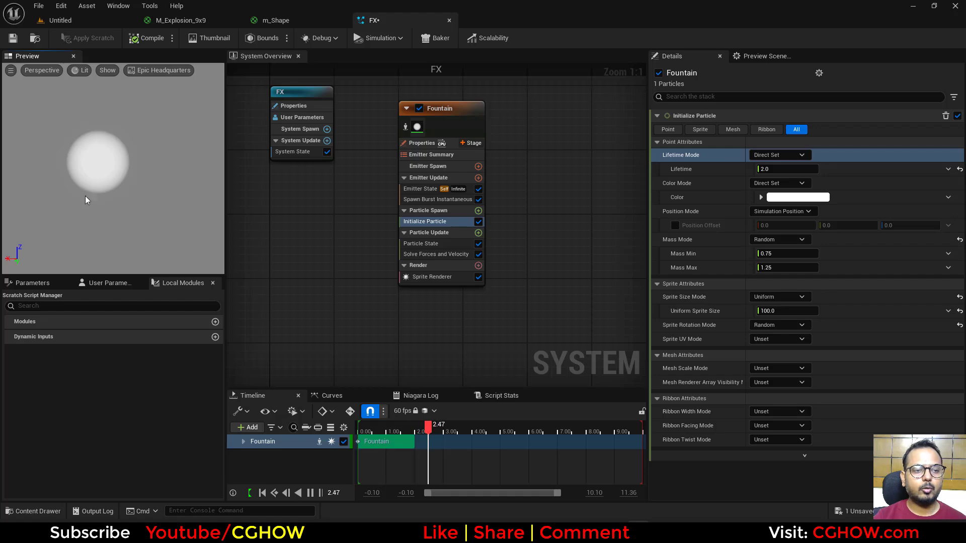
# Step: Assign the M_Explosion_9x9 material from the subuv folder to the Fountain emitter's Sprite Renderer
pyautogui.click(63, 20)
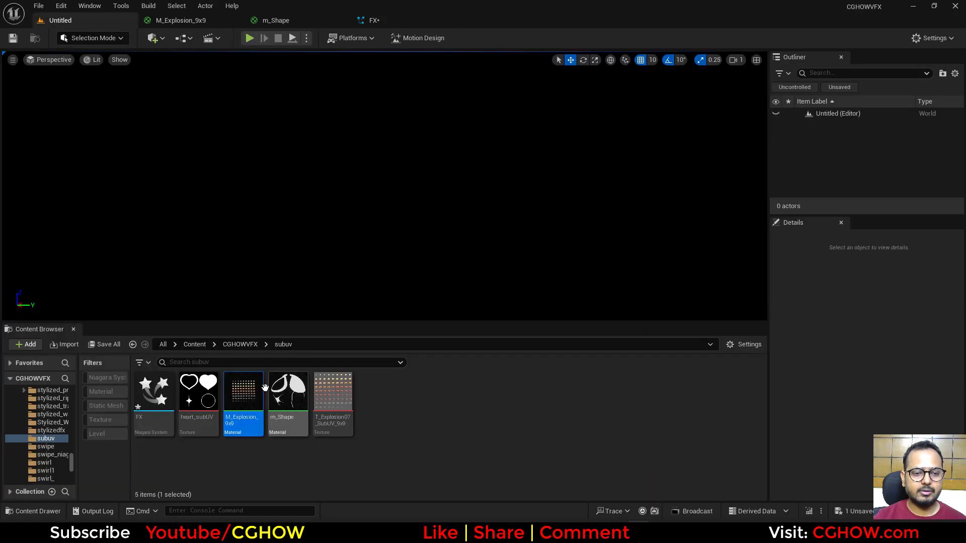
pyautogui.click(374, 23)
pyautogui.click(430, 277)
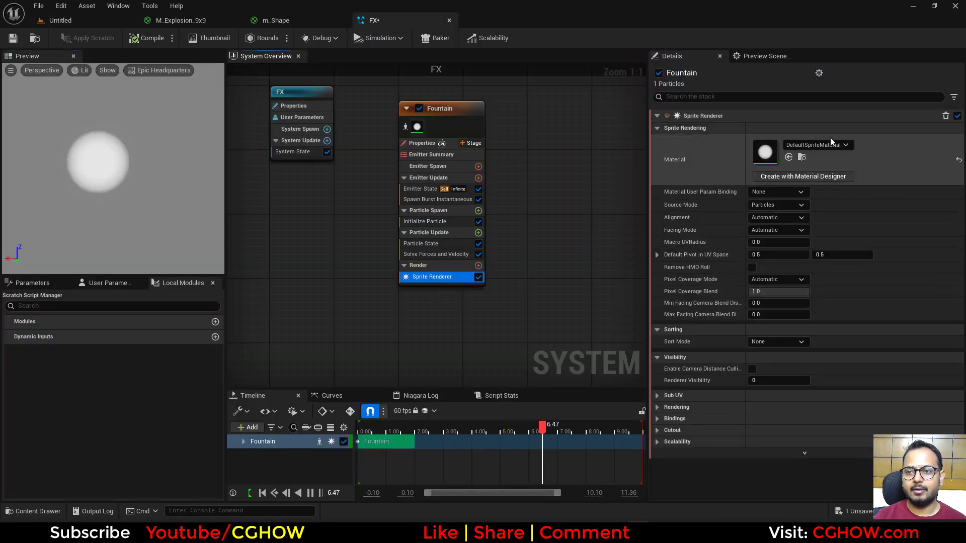
pyautogui.click(790, 157)
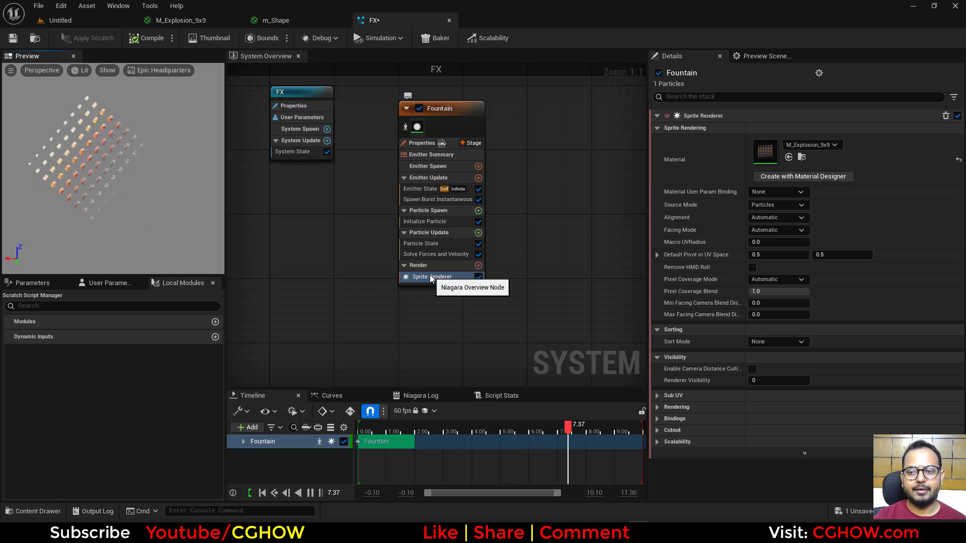
# Step: Set the Sprite Renderer's Sub Image Size to 9 by 9 to match the explosion texture and enable Sub UV Blending
pyautogui.click(657, 395)
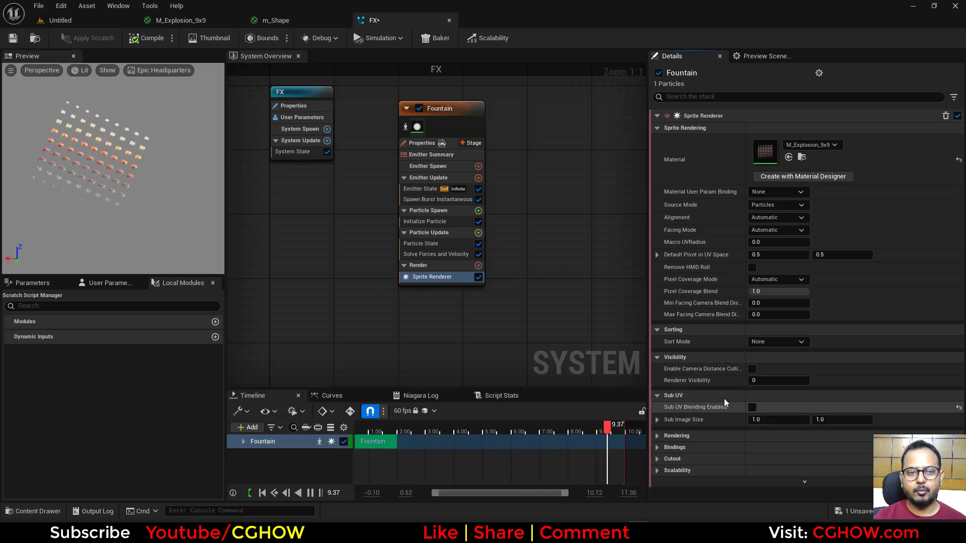
pyautogui.click(182, 20)
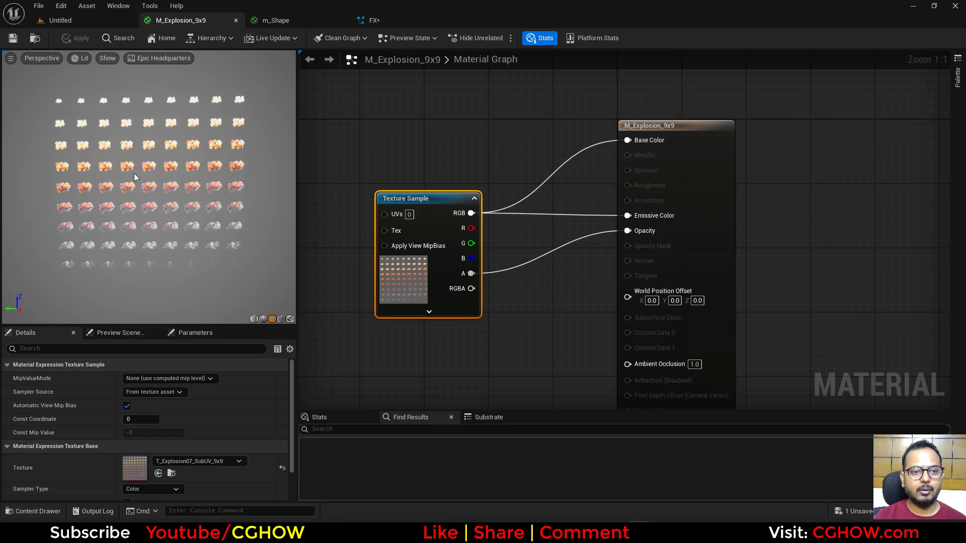
pyautogui.click(397, 22)
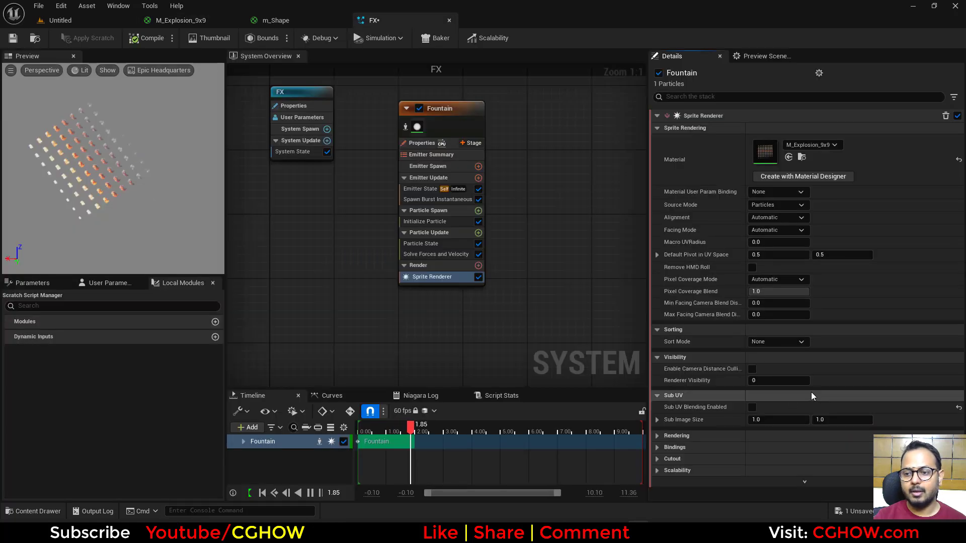
pyautogui.click(829, 418)
pyautogui.write('9')
pyautogui.press('Return')
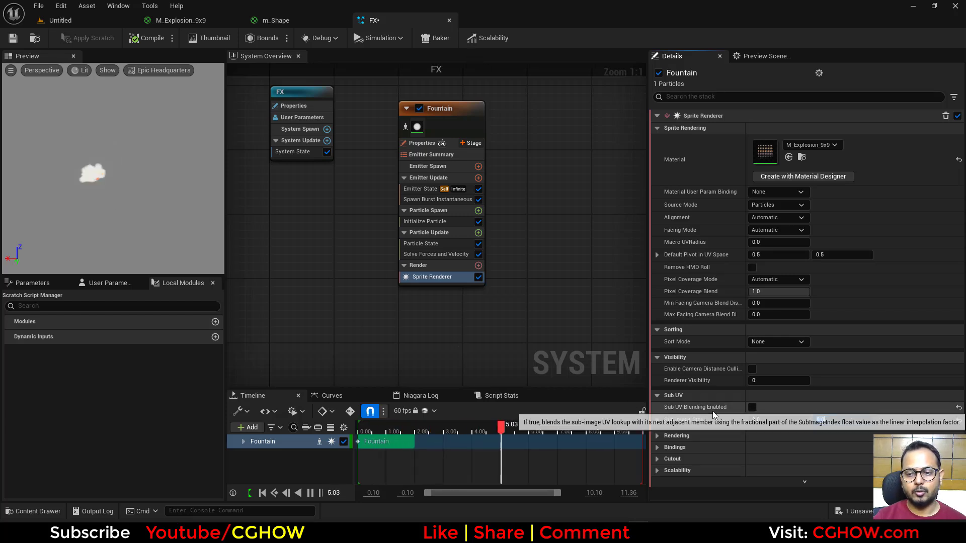
pyautogui.click(752, 409)
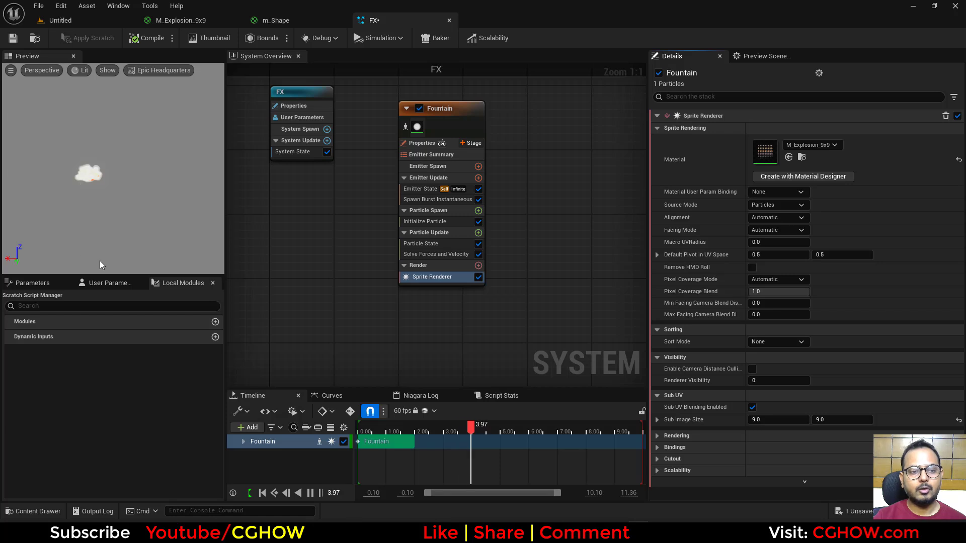
# Step: Add a Sub UVAnimation module to Particle Update and link it to the emitter's Sprite Renderer
pyautogui.click(478, 233)
pyautogui.write('suv')
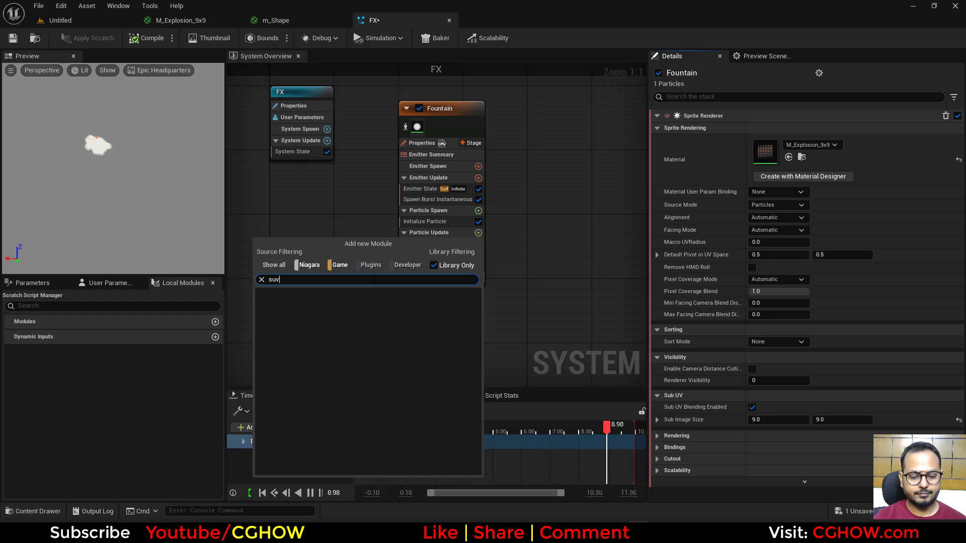
pyautogui.press('BackSpace')
pyautogui.write('b')
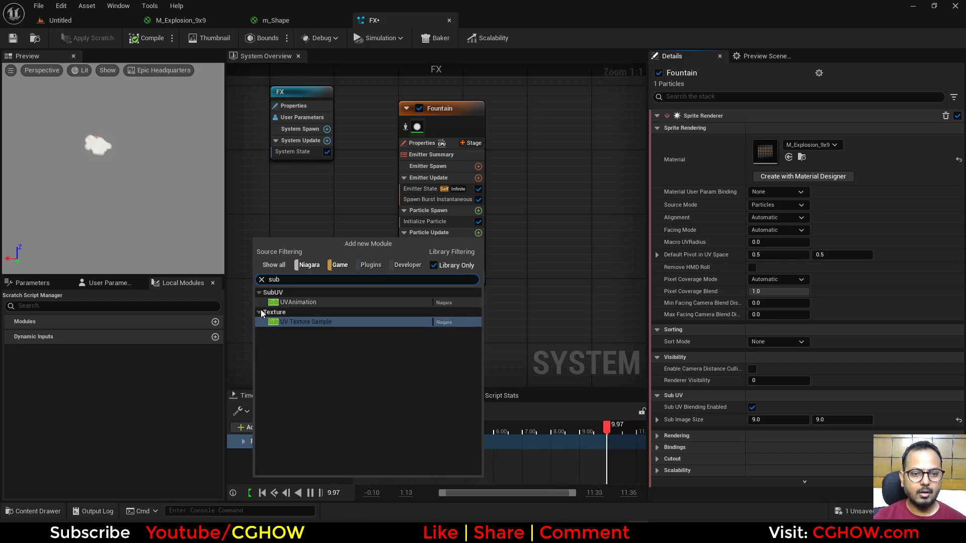
pyautogui.click(288, 302)
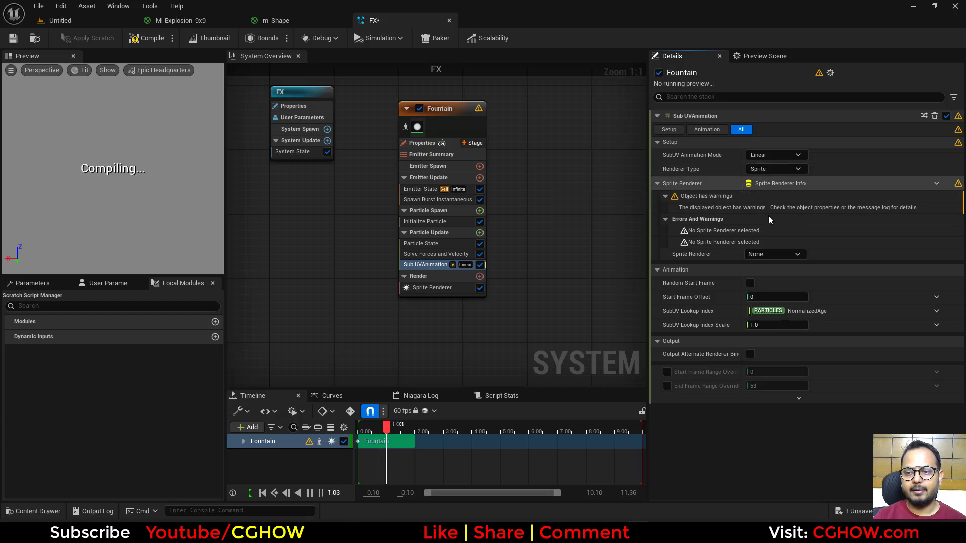
pyautogui.click(783, 255)
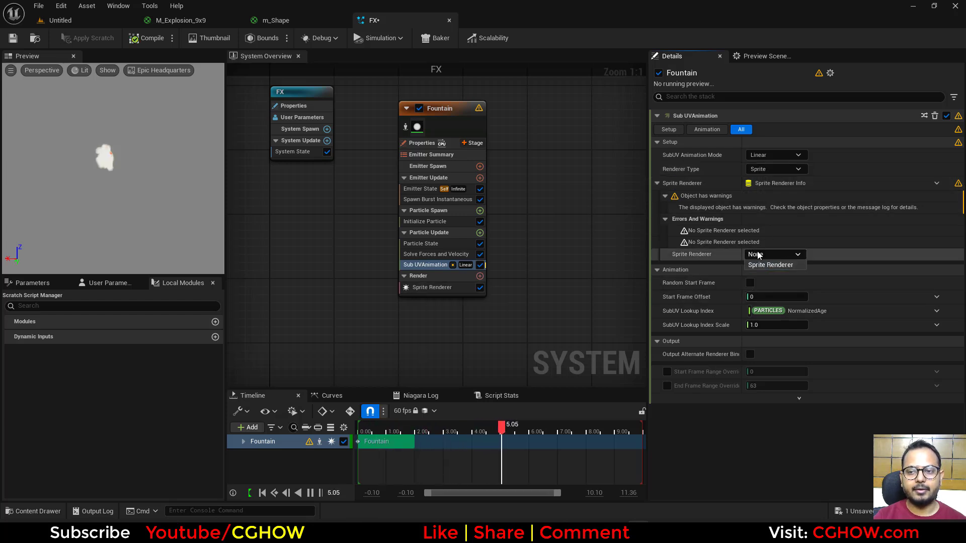
pyautogui.click(772, 266)
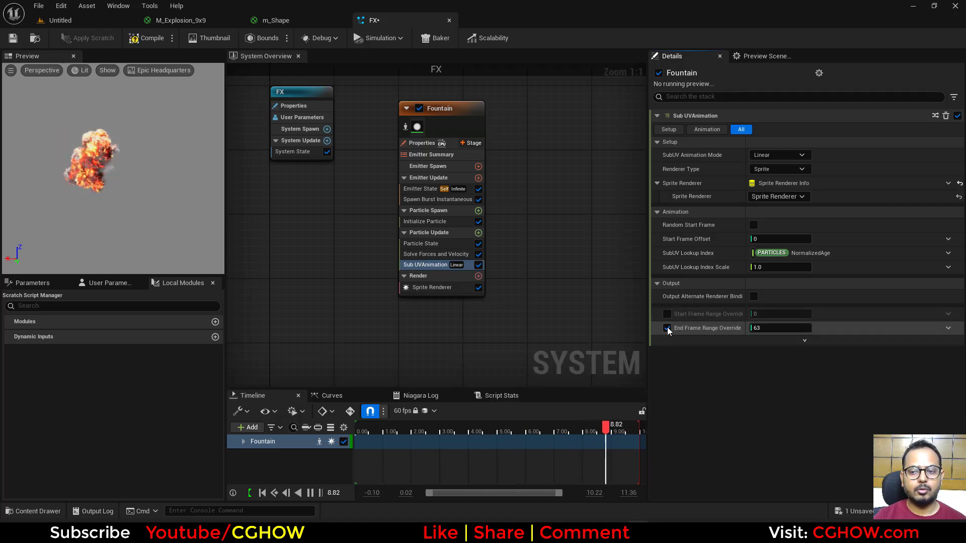
# Step: Enable the start and end frame range overrides in Sub UVAnimation and set the end frame to 80
pyautogui.click(667, 328)
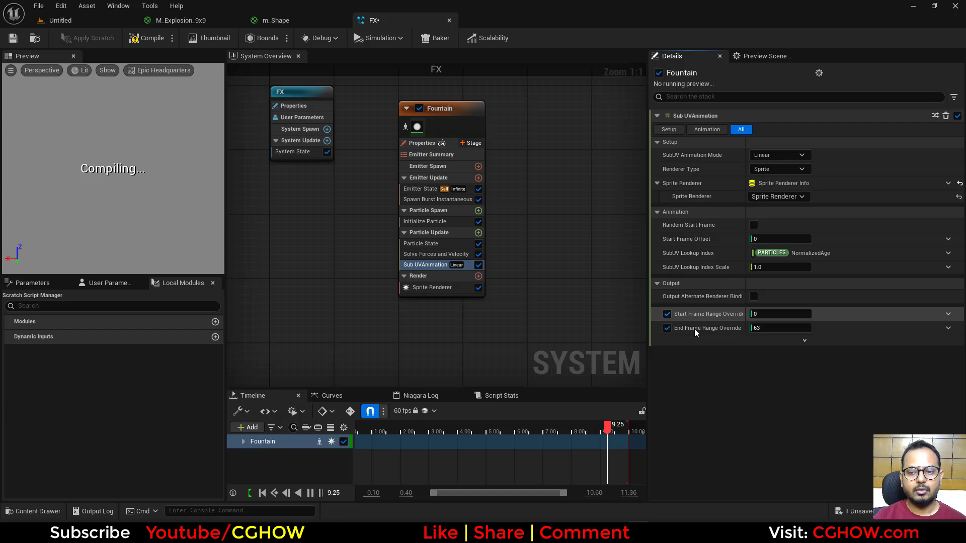
pyautogui.click(769, 328)
pyautogui.write('80')
pyautogui.press('Return')
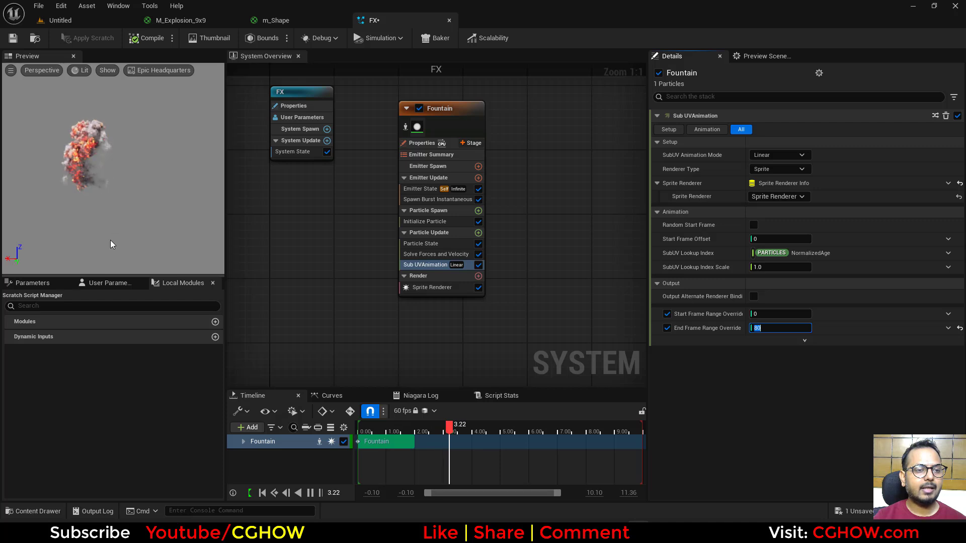
# Step: Set Initialize Particle's Sprite Rotation Mode to Unset
pyautogui.click(427, 225)
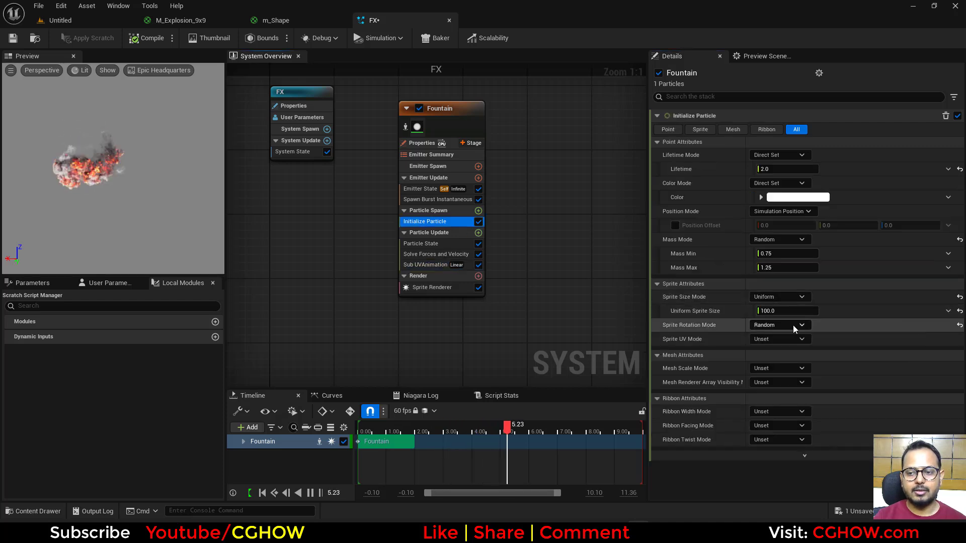
pyautogui.click(795, 325)
pyautogui.click(759, 341)
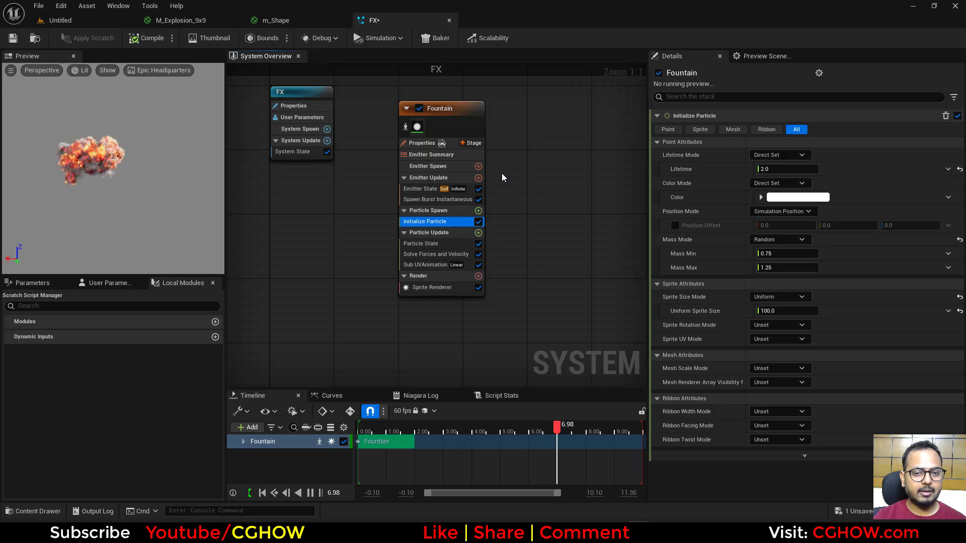
# Step: Review the Sub UVAnimation and Sprite Renderer settings, including the available SubUV animation modes, keeping Linear
pyautogui.moveTo(501, 176); pyautogui.dragTo(483, 201, button='right')
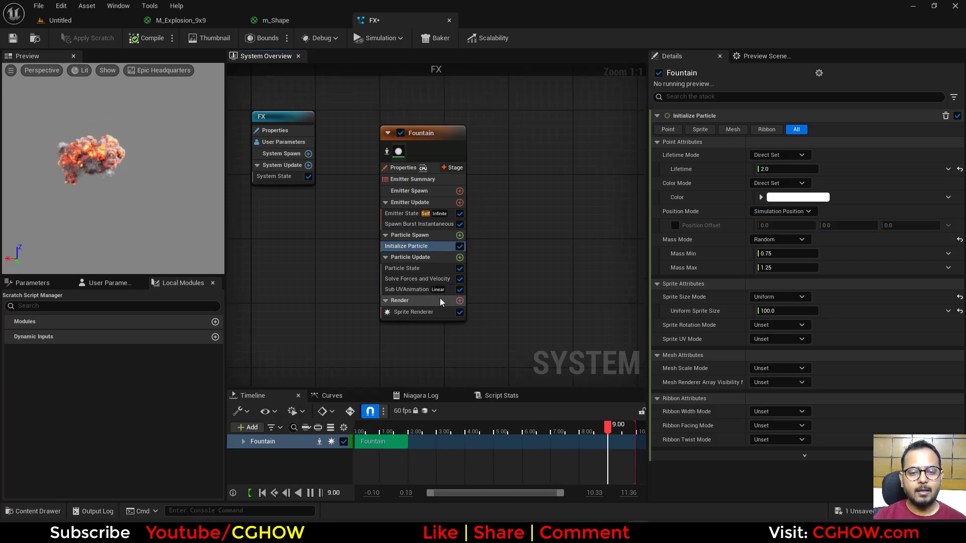
pyautogui.click(407, 289)
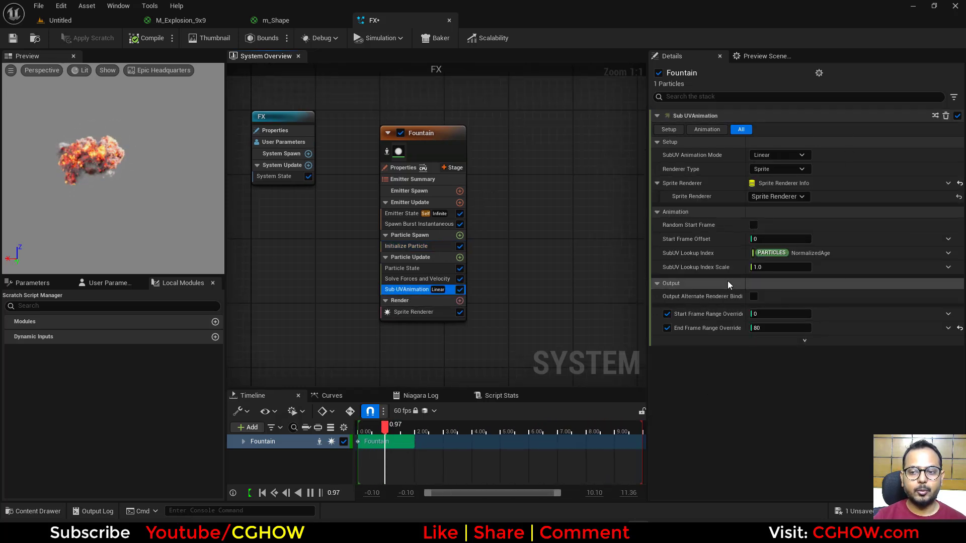
pyautogui.click(413, 312)
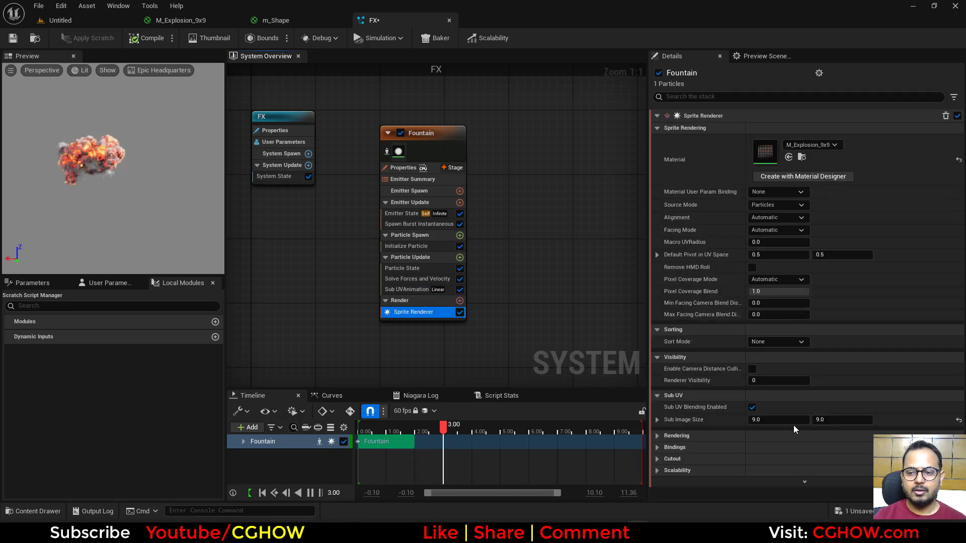
pyautogui.click(404, 290)
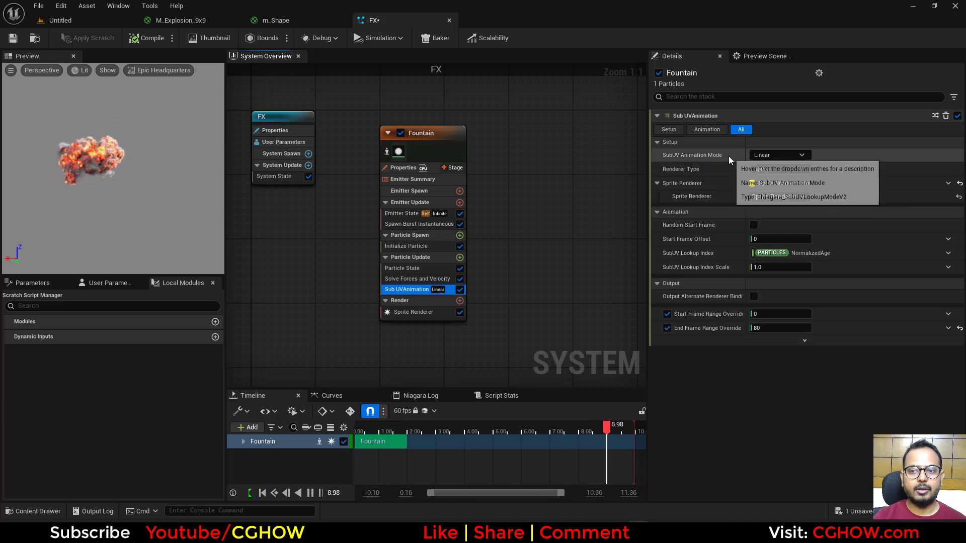
pyautogui.click(792, 156)
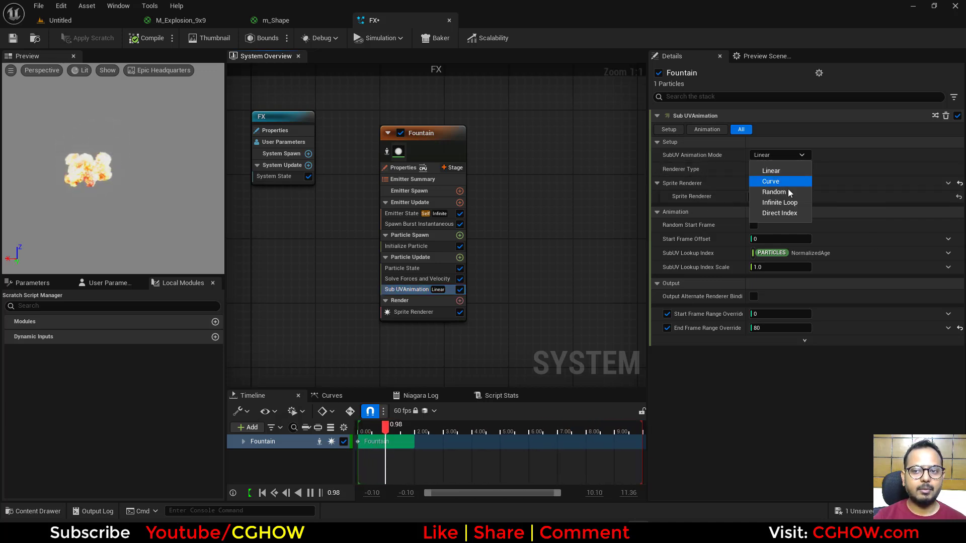
pyautogui.click(824, 376)
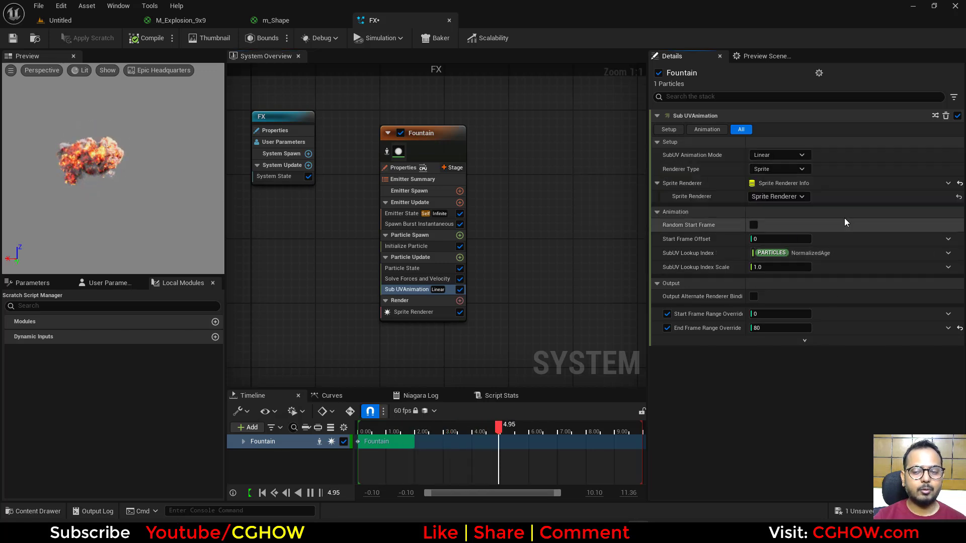
pyautogui.click(787, 154)
pyautogui.click(782, 171)
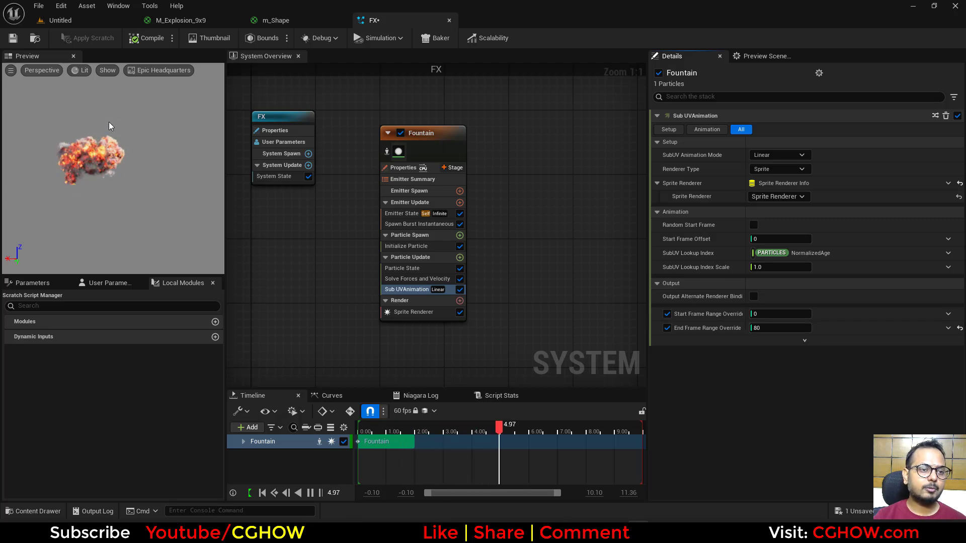
# Step: Set the Sub UVAnimation Start Frame Range Override to 60 to preview only the last part of the explosion
pyautogui.click(779, 314)
pyautogui.write('60')
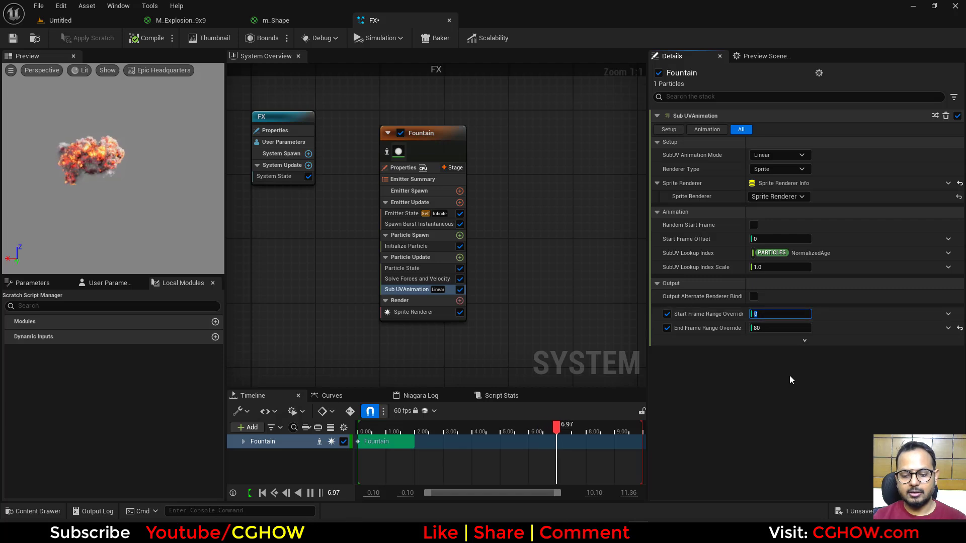
pyautogui.press('Return')
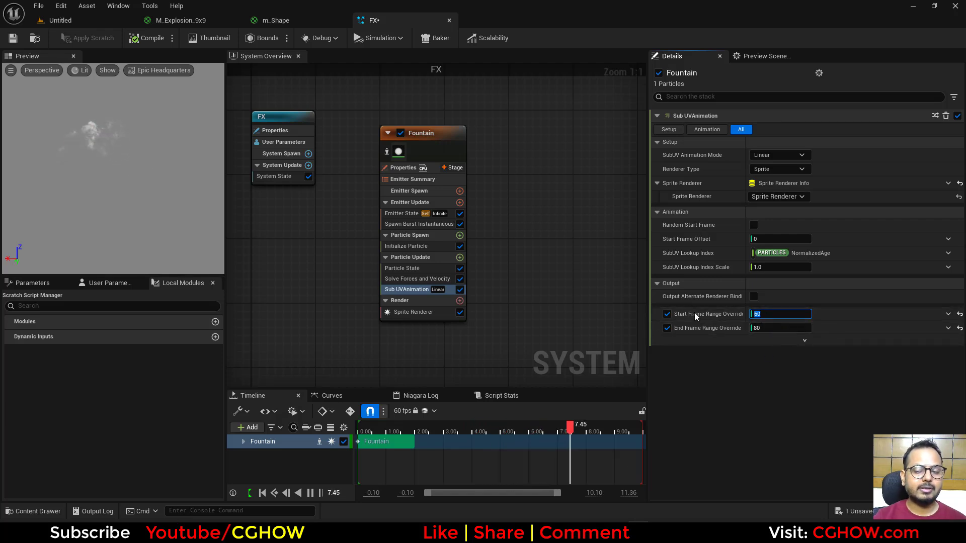
# Step: Set the Sub UVAnimation frame range to start at 0 and end at 20
pyautogui.write('0')
pyautogui.press('Tab')
pyautogui.write('20')
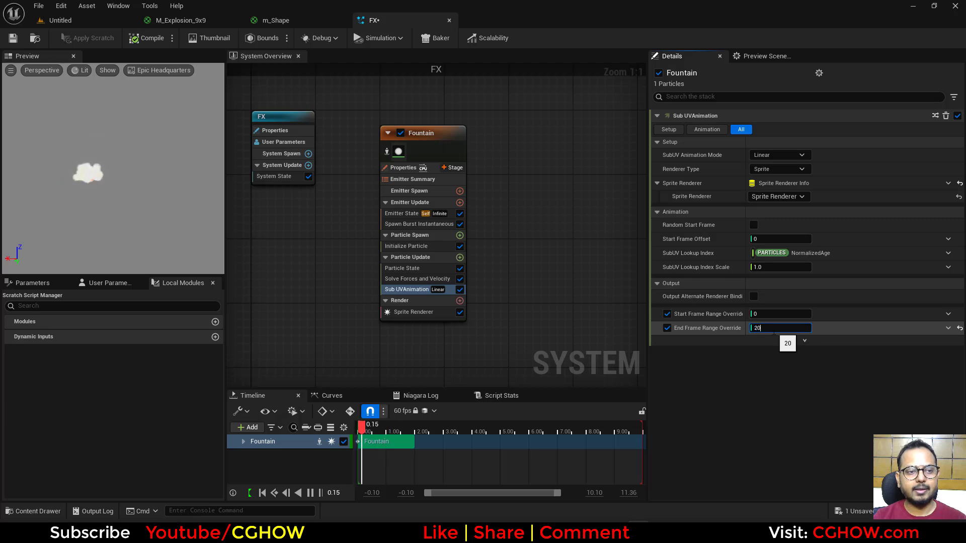
pyautogui.press('Return')
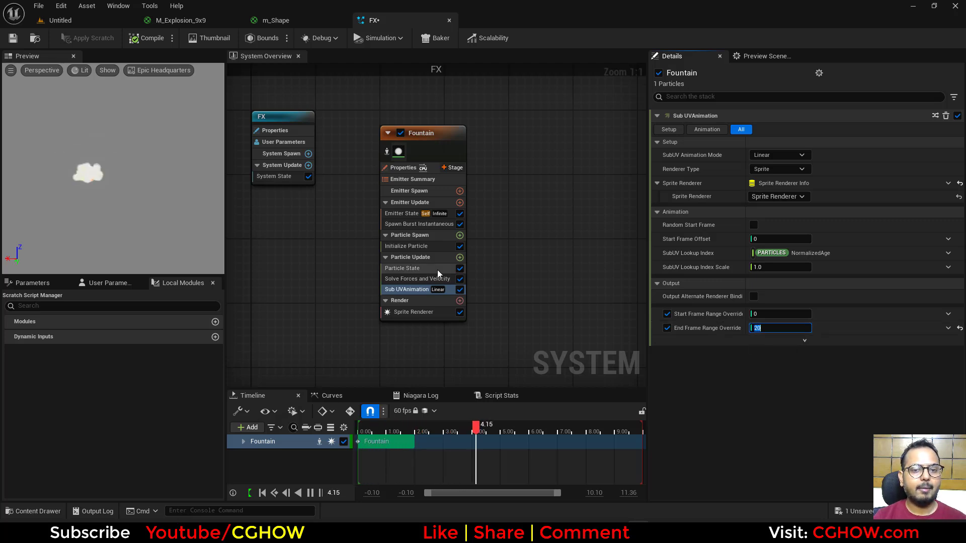
# Step: Try a particle lifetime of 0.5 in Initialize Particle
pyautogui.click(412, 246)
pyautogui.click(781, 167)
pyautogui.write('.5')
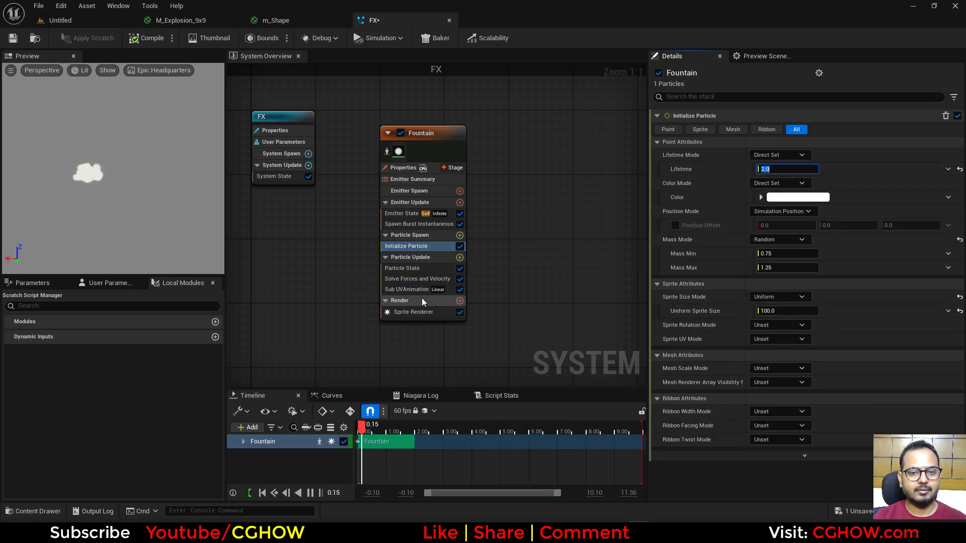
# Step: Set the Sub UVAnimation End Frame Range Override to 80
pyautogui.click(406, 289)
pyautogui.click(768, 330)
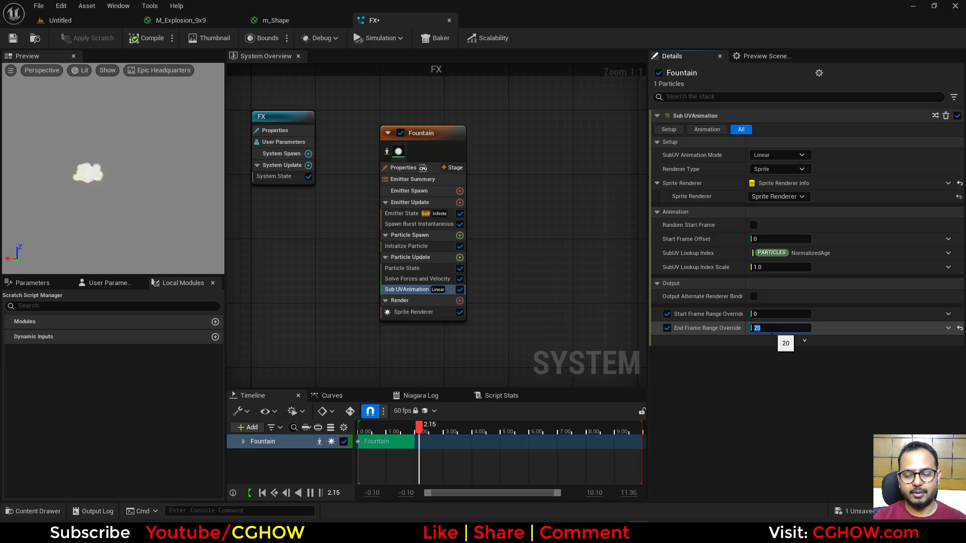
pyautogui.write('80')
pyautogui.press('Return')
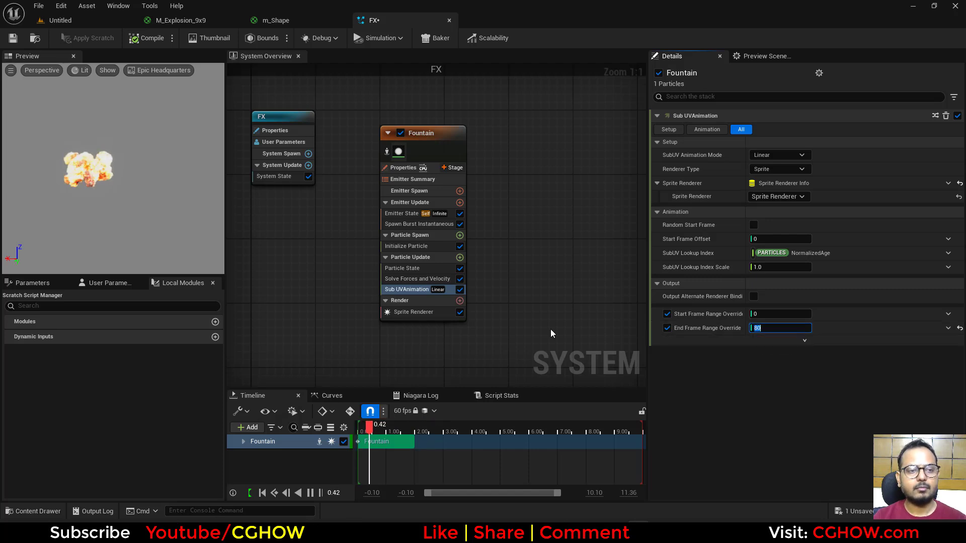
# Step: Try the Curve SubUV Animation Mode and delete the middle key of the SubUV curve
pyautogui.click(789, 154)
pyautogui.click(774, 184)
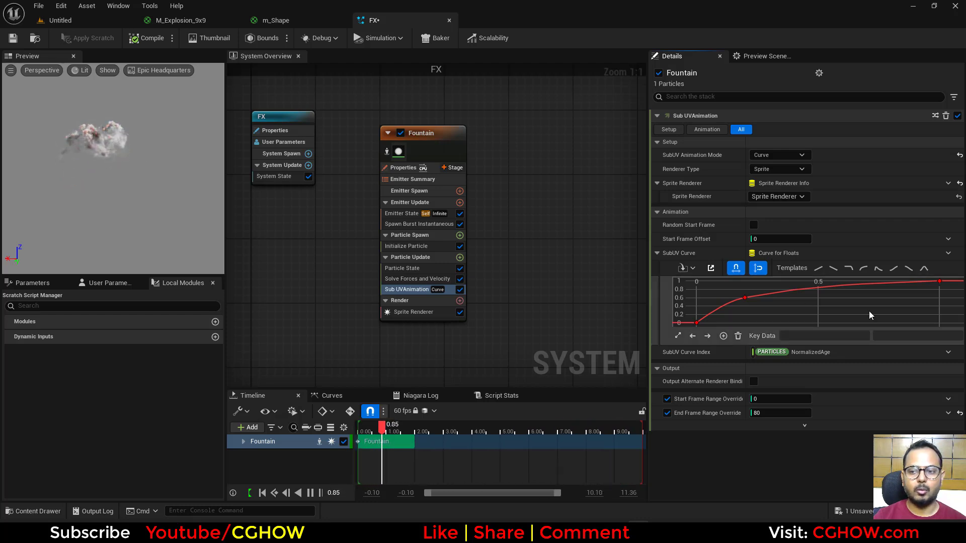
pyautogui.moveTo(731, 288); pyautogui.dragTo(808, 330)
pyautogui.press('Delete')
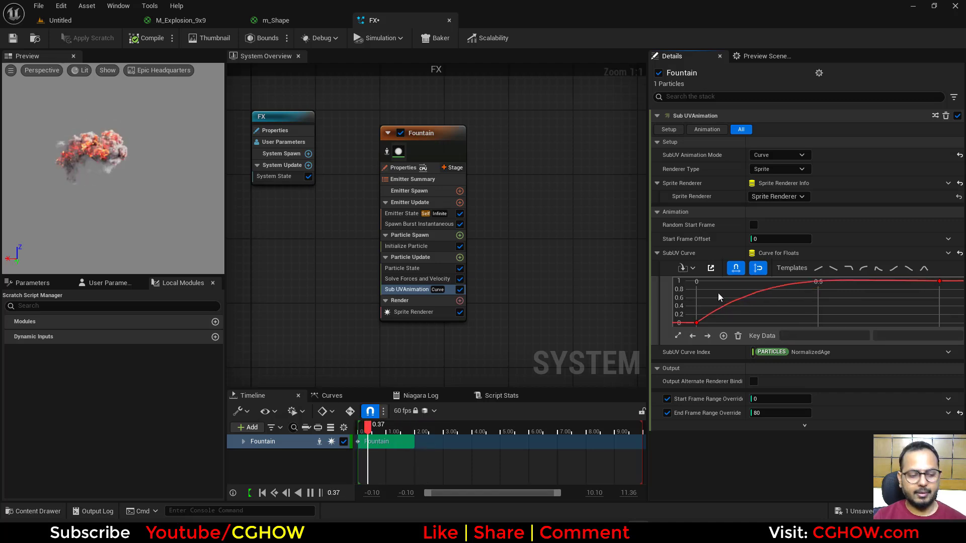
# Step: Make the SubUV curve run linearly between its start and end keys
pyautogui.moveTo(717, 293); pyautogui.dragTo(683, 331)
pyautogui.press('4')
pyautogui.moveTo(855, 314); pyautogui.dragTo(947, 256)
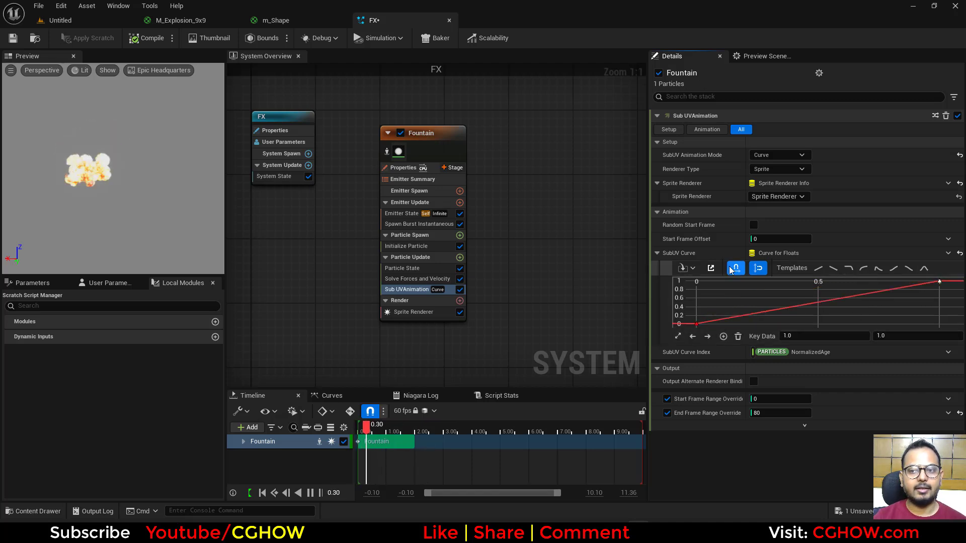
pyautogui.click(794, 156)
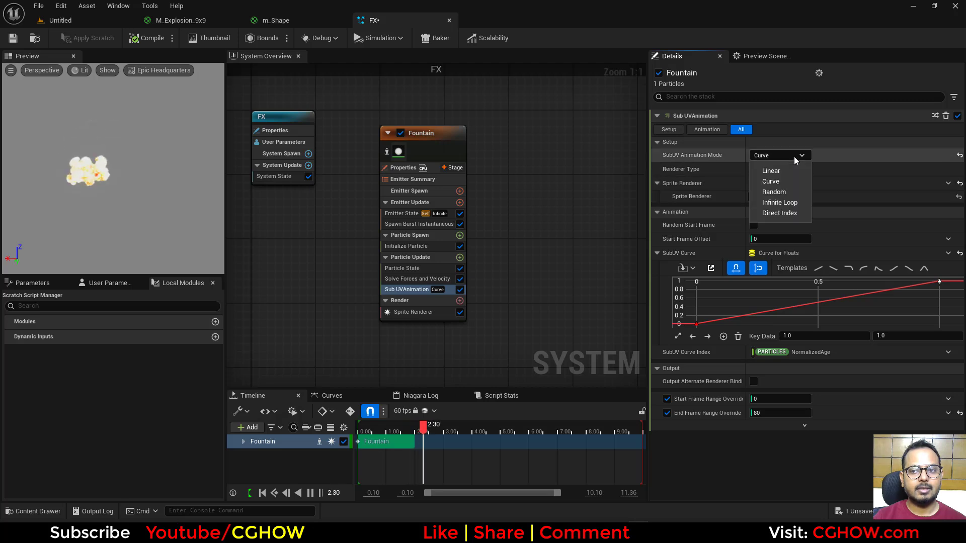
pyautogui.click(828, 158)
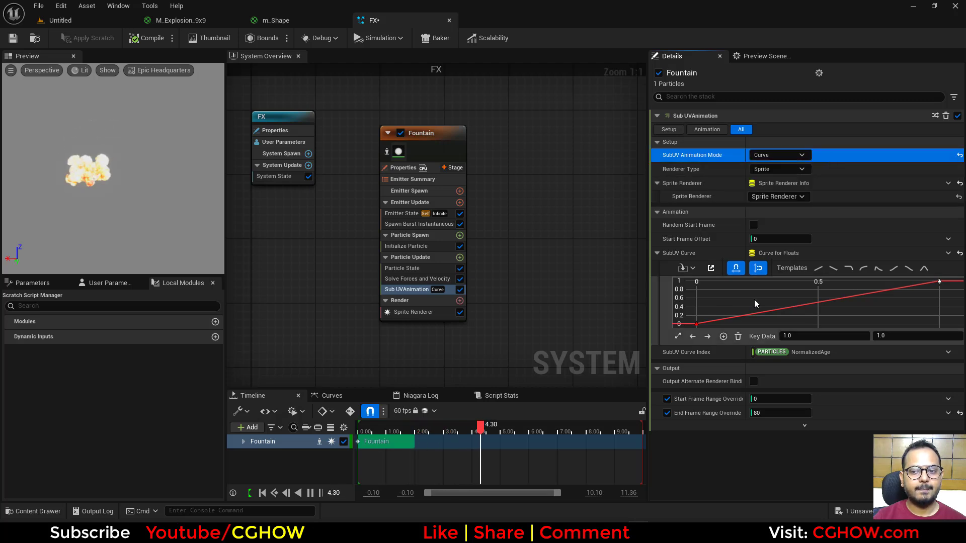
# Step: Smooth the SubUV curve's keys and shape it to rise slowly at the start and faster toward the end
pyautogui.moveTo(720, 306); pyautogui.dragTo(680, 335)
pyautogui.press('1')
pyautogui.moveTo(867, 310); pyautogui.dragTo(910, 293)
pyautogui.press('1')
pyautogui.moveTo(909, 284)
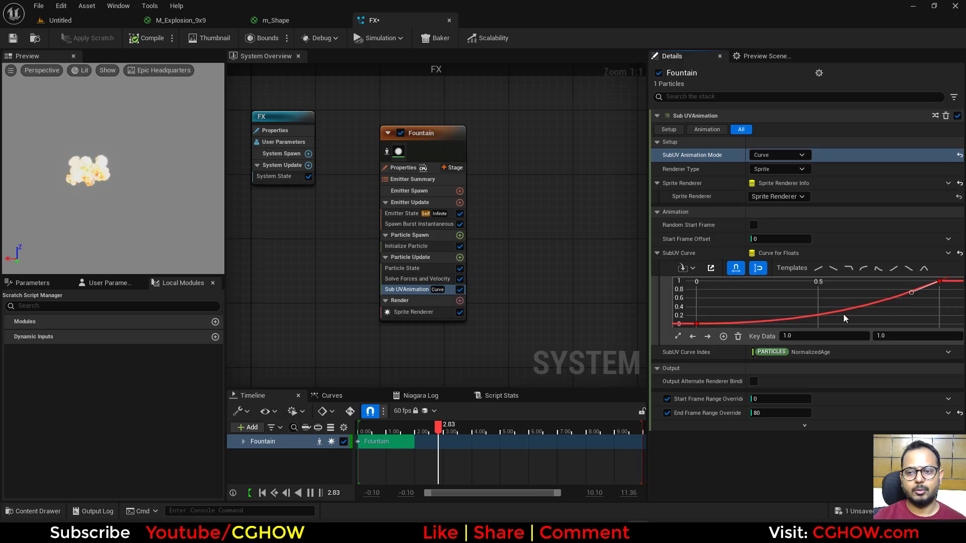
# Step: Examine the texture layout in the m_Shape material against the M_Explosion_9x9 material
pyautogui.click(787, 156)
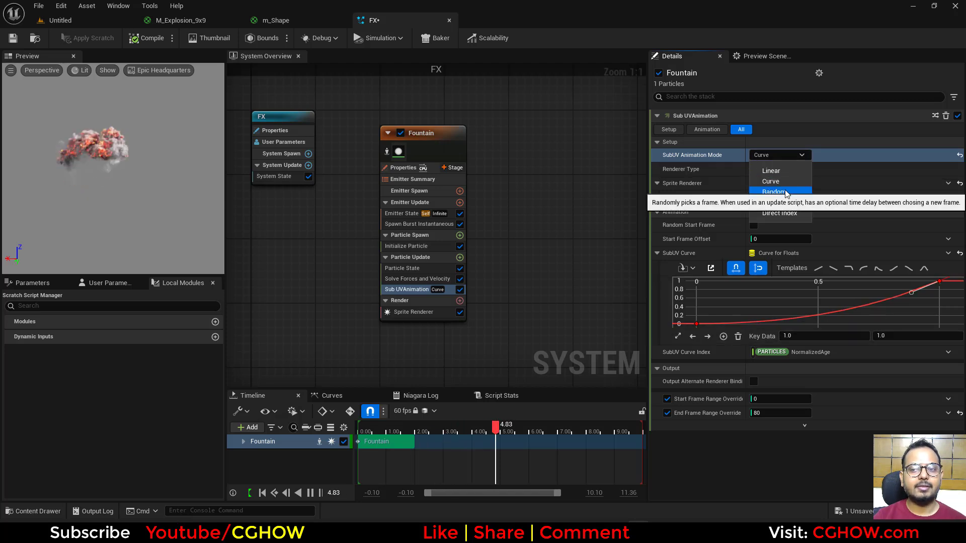
pyautogui.click(559, 159)
pyautogui.click(292, 20)
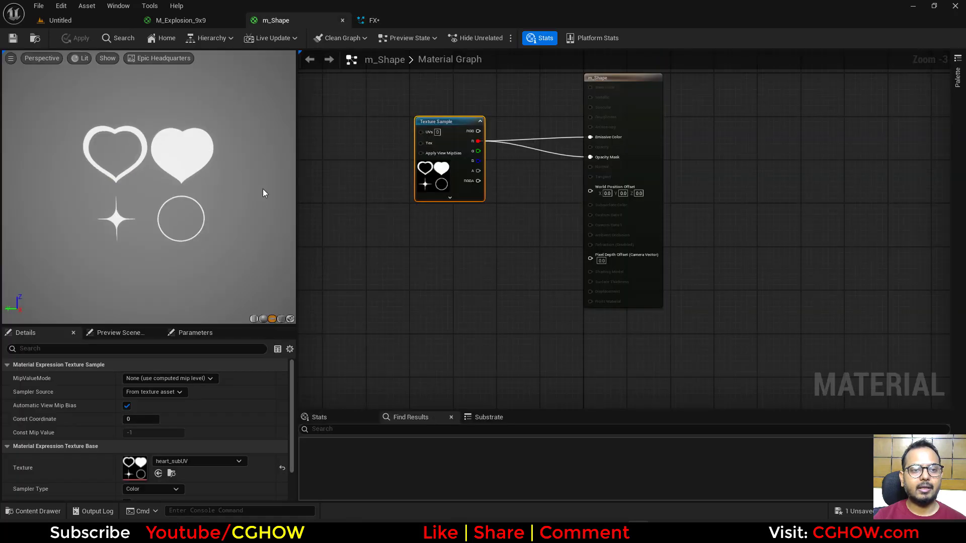
pyautogui.click(189, 24)
pyautogui.click(276, 21)
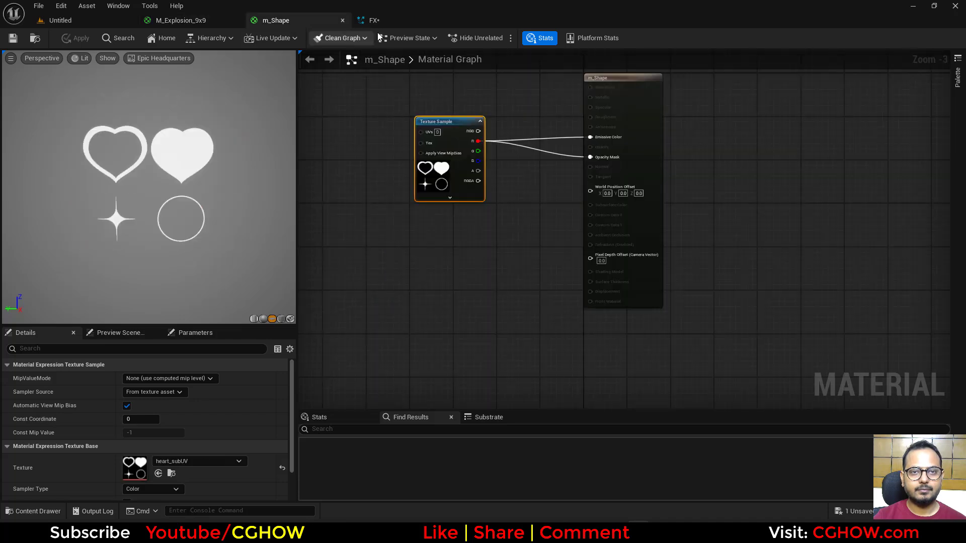
pyautogui.click(392, 24)
# Step: Try the Random SubUV Animation Mode with the Sub UVAnimation module moved to Particle Spawn
pyautogui.click(781, 154)
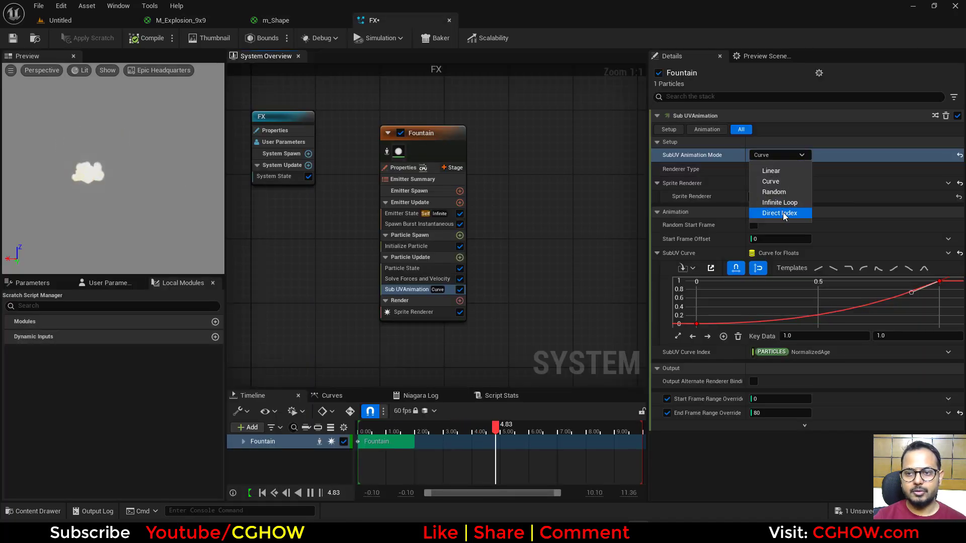
pyautogui.click(773, 193)
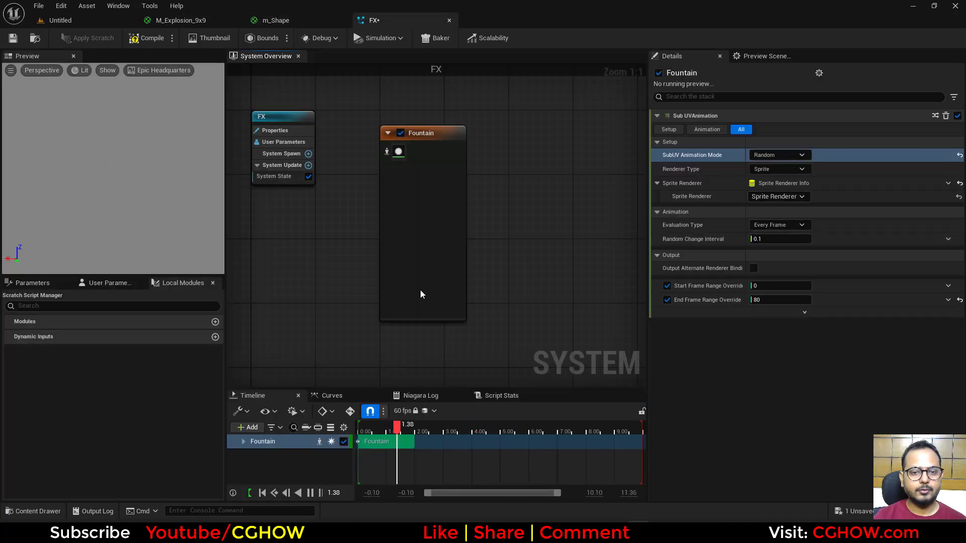
pyautogui.moveTo(397, 290); pyautogui.dragTo(404, 251)
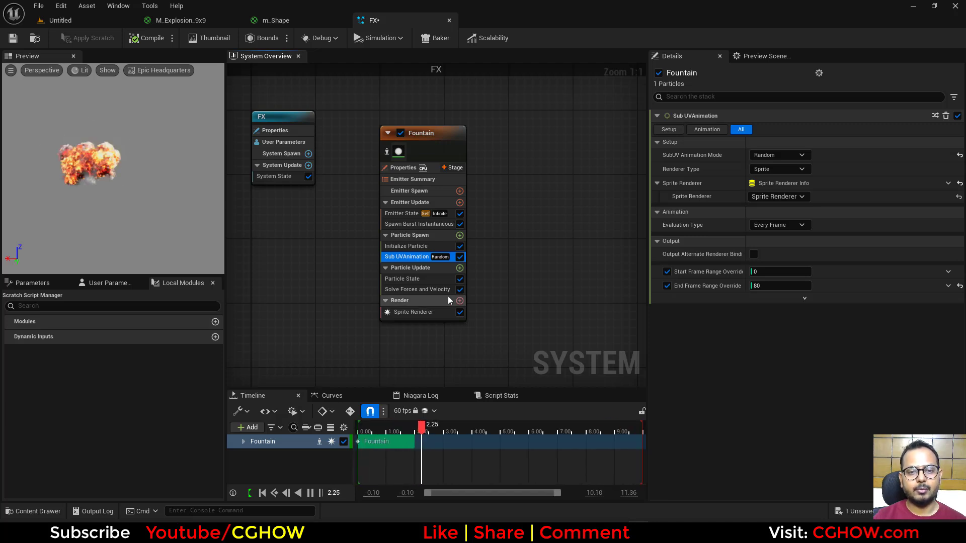
# Step: Review the m_Shape material's shapes and move the Sub UVAnimation module back to Particle Update
pyautogui.click(290, 19)
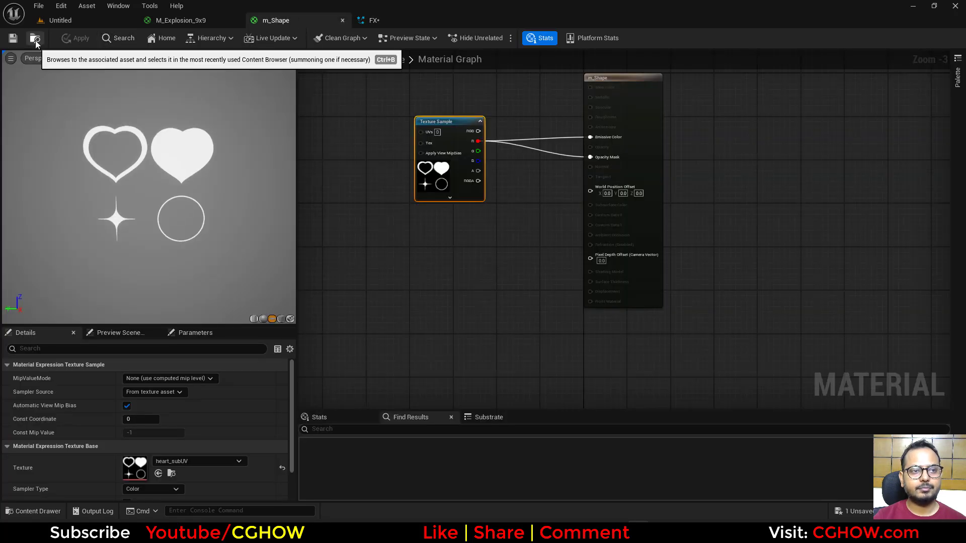
pyautogui.click(408, 20)
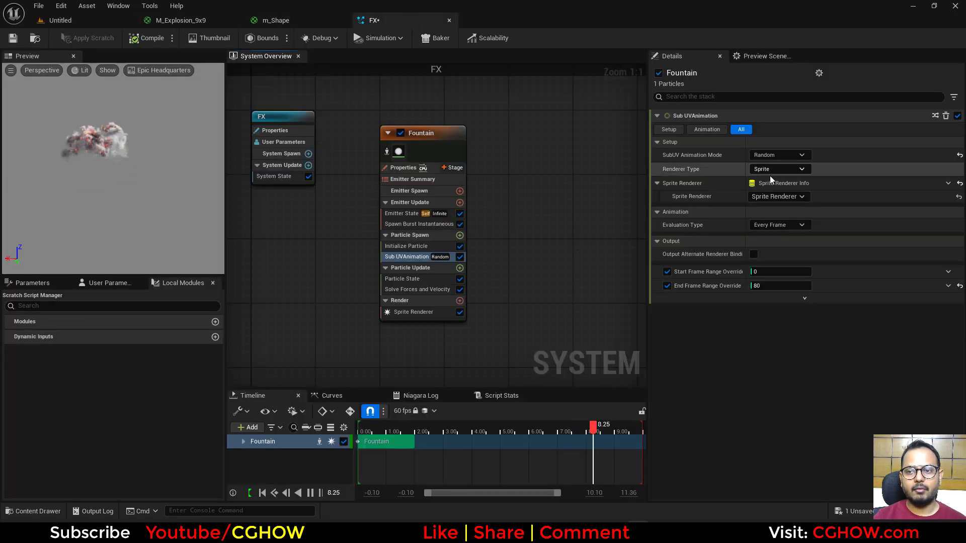
pyautogui.click(779, 154)
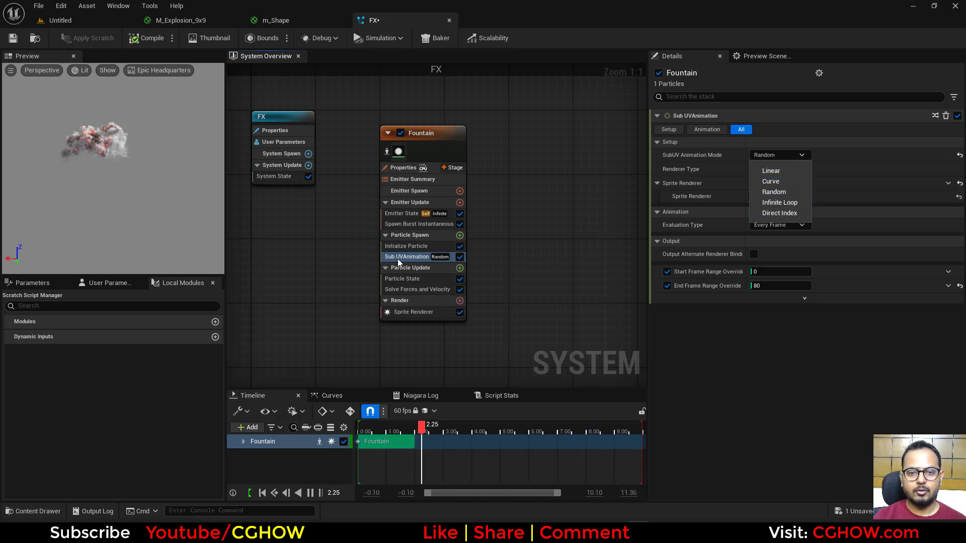
pyautogui.moveTo(397, 258); pyautogui.dragTo(413, 287)
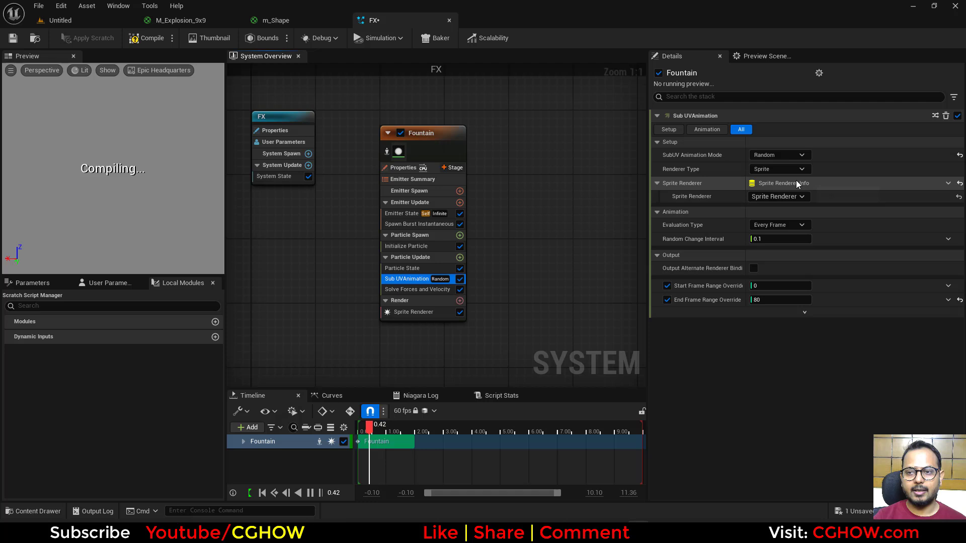
# Step: Try the Infinite Loop SubUV Animation Mode and switch back to Linear for comparison
pyautogui.click(787, 155)
pyautogui.click(780, 202)
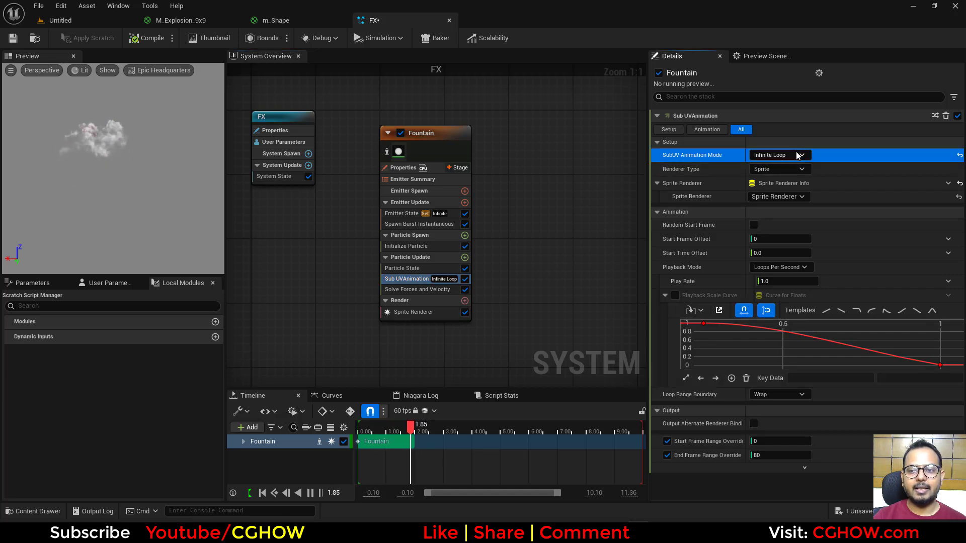
pyautogui.click(791, 155)
pyautogui.click(771, 171)
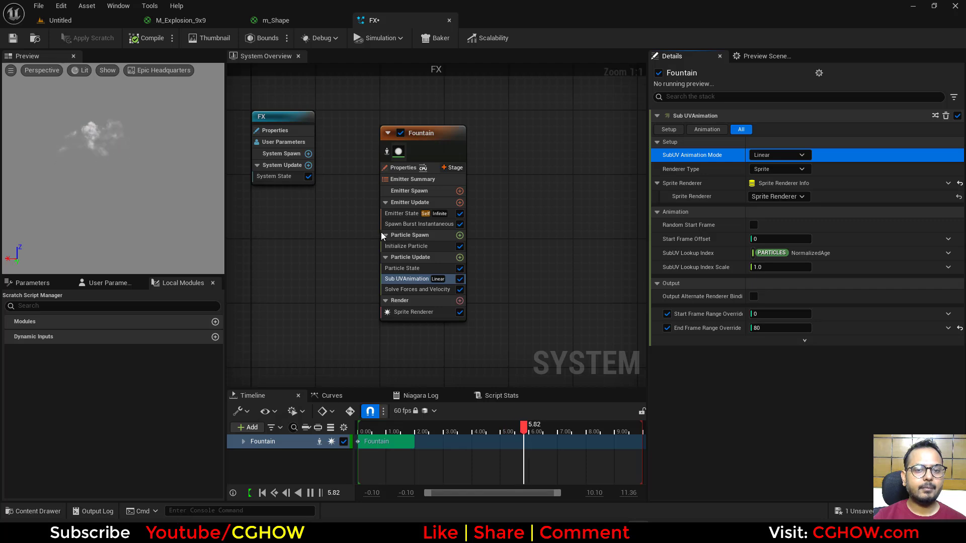
# Step: Check the particle lifetime in Initialize Particle and set the SubUV Animation Mode to Infinite Loop
pyautogui.click(397, 245)
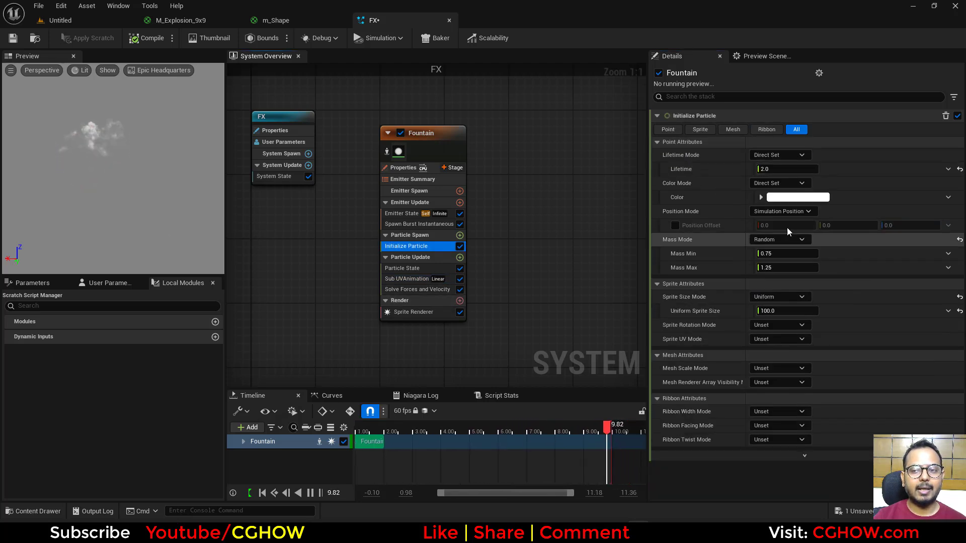
pyautogui.click(406, 279)
pyautogui.click(779, 155)
pyautogui.click(780, 202)
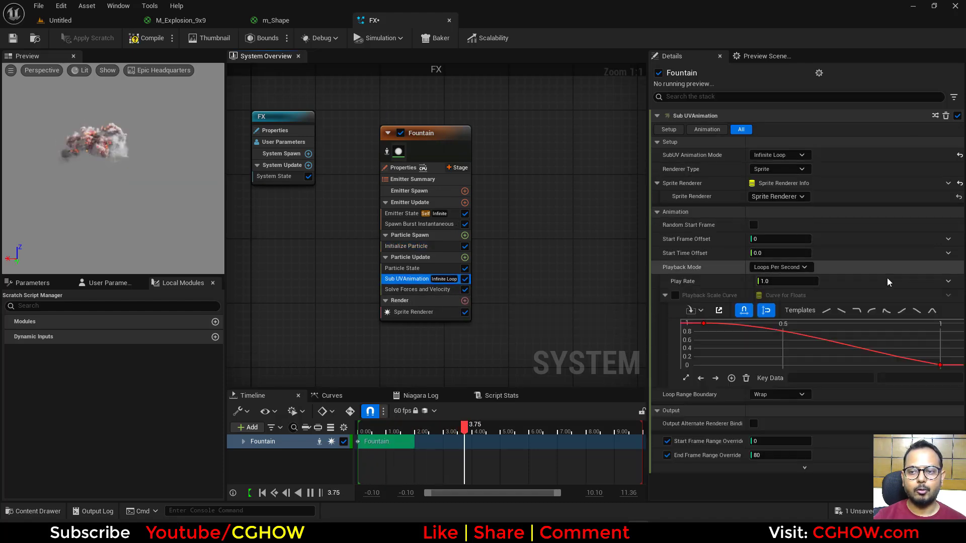
# Step: Try Infinite Loop play rates of 2, 5 and 0.5
pyautogui.click(792, 282)
pyautogui.write('2')
pyautogui.press('Return')
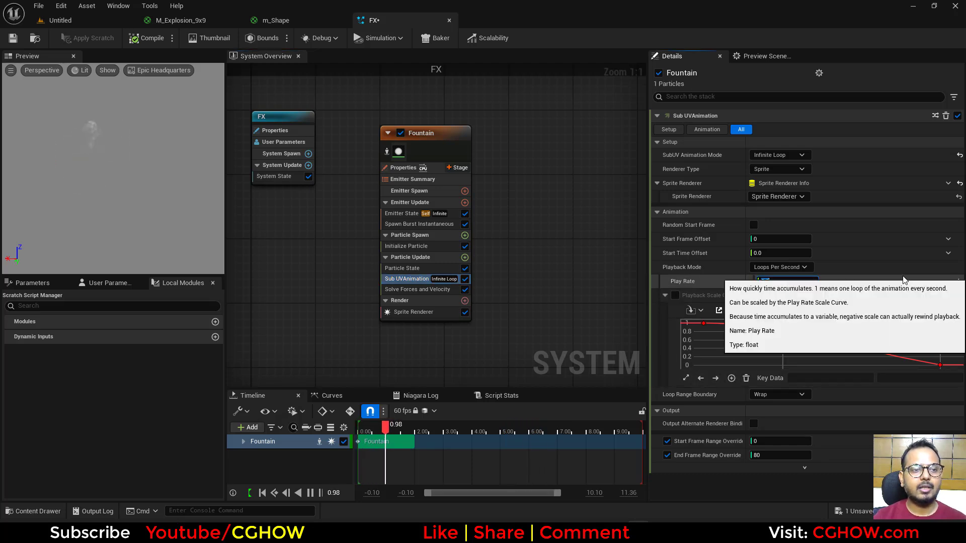
pyautogui.write('5')
pyautogui.press('Return')
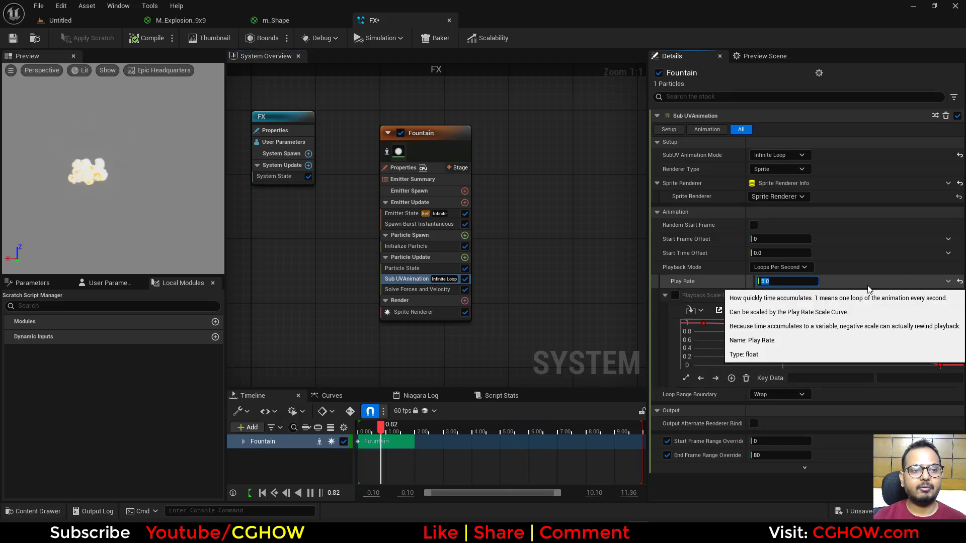
pyautogui.write('0.5')
pyautogui.press('Return')
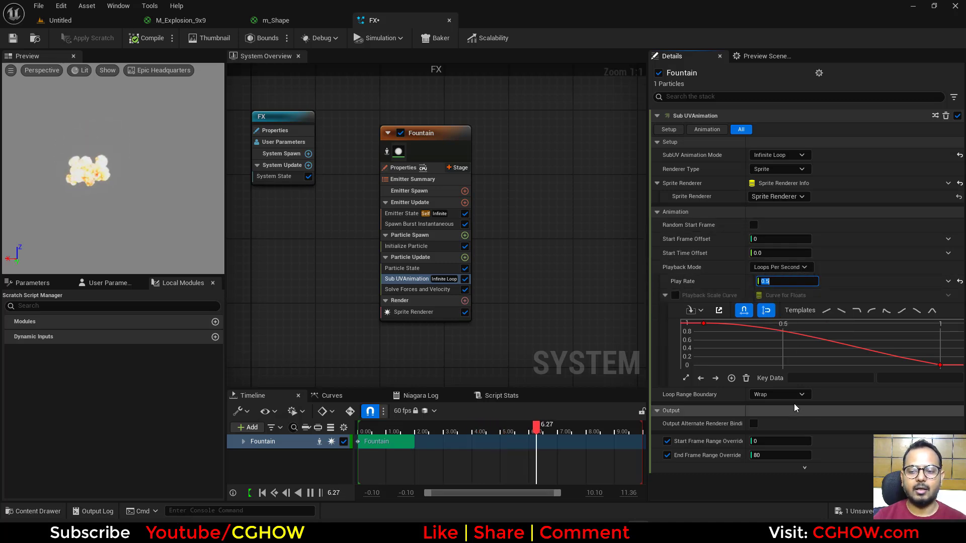
# Step: Try the Direct Index SubUV Animation Mode with a Direct Frame Index of 50
pyautogui.click(784, 154)
pyautogui.click(781, 214)
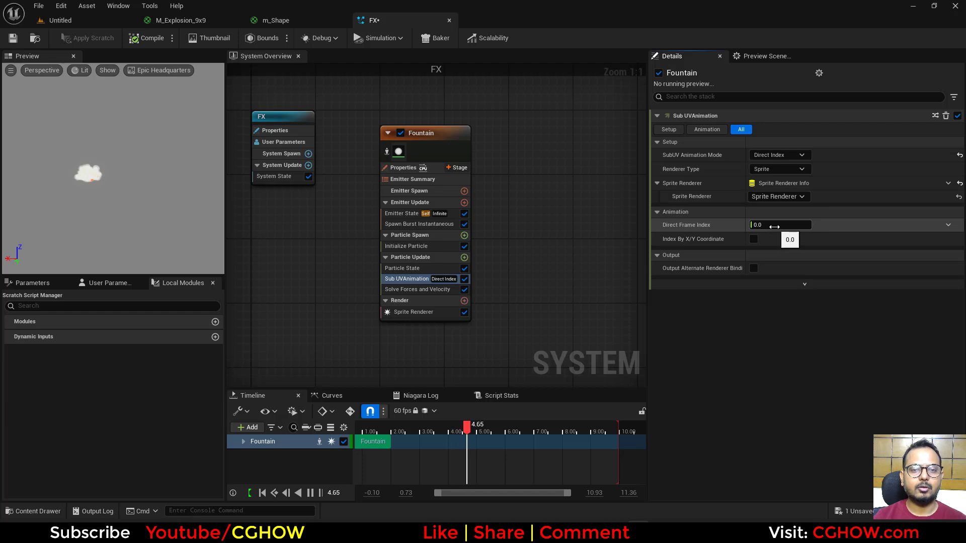
pyautogui.write('50')
pyautogui.press('Return')
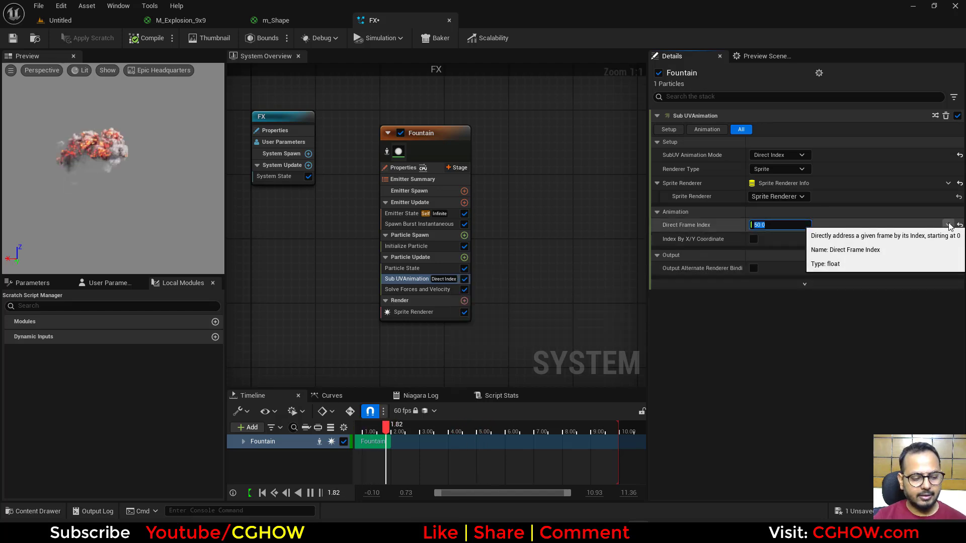
# Step: Drive the Direct Frame Index with a Random Range Float that has a maximum of 80
pyautogui.write('ran')
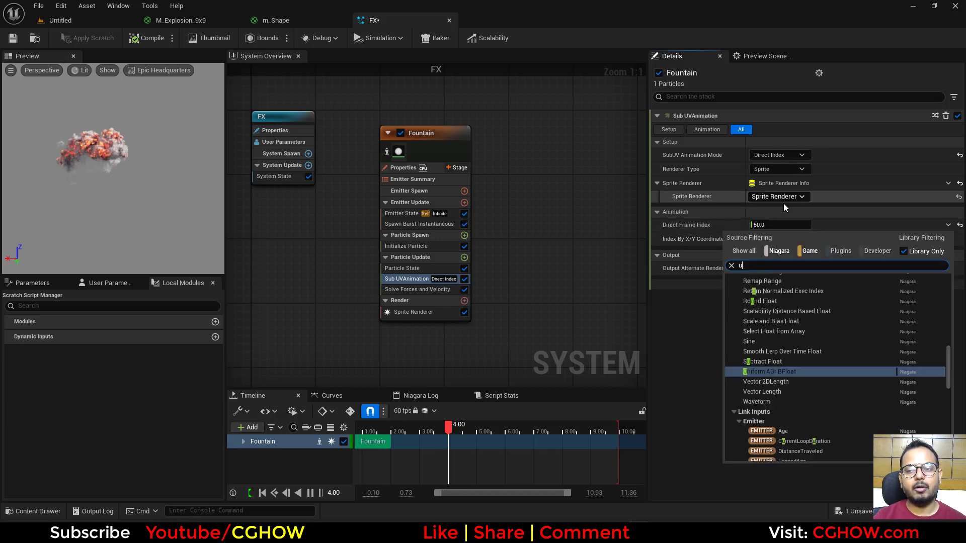
pyautogui.click(790, 288)
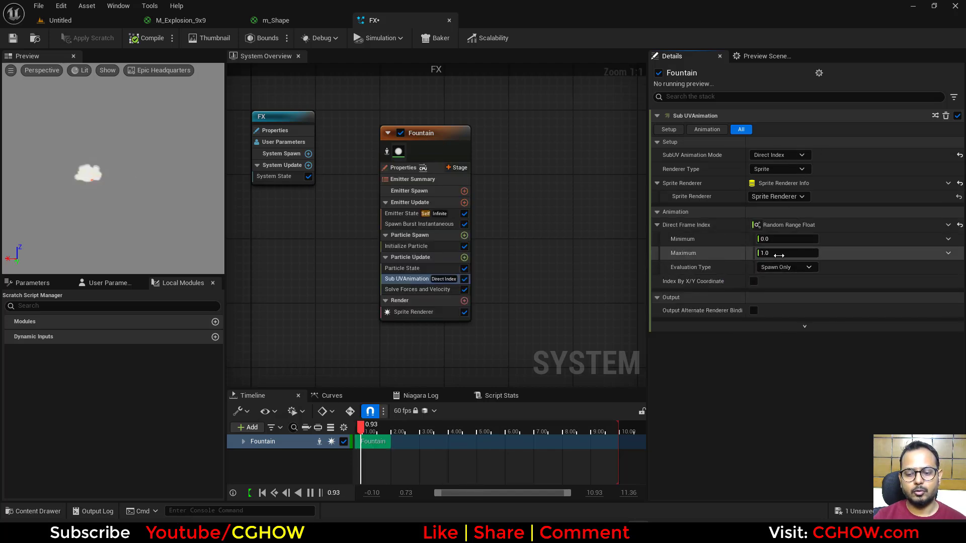
pyautogui.write('80')
pyautogui.press('Return')
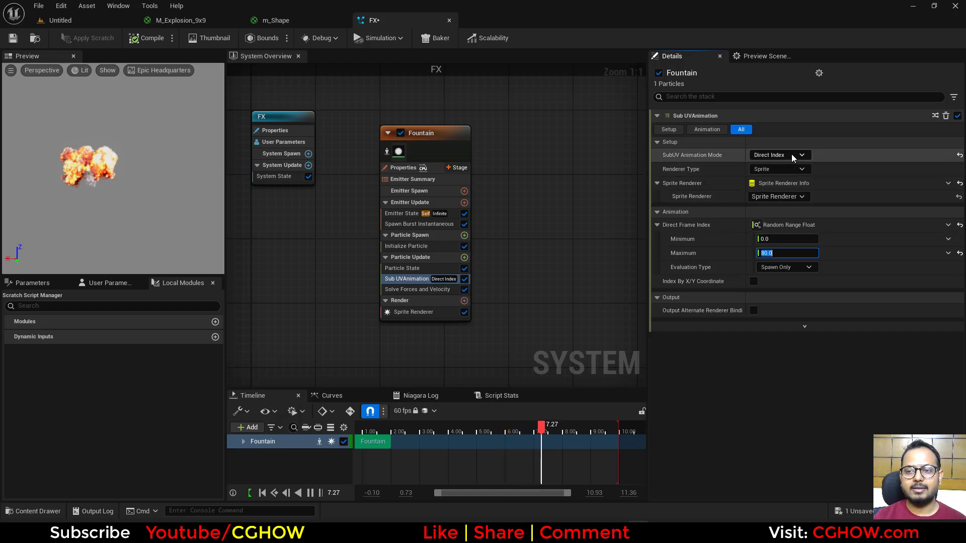
# Step: Set the SubUV Animation Mode to Random and move the Sub UVAnimation module to Particle Spawn
pyautogui.click(779, 155)
pyautogui.click(777, 192)
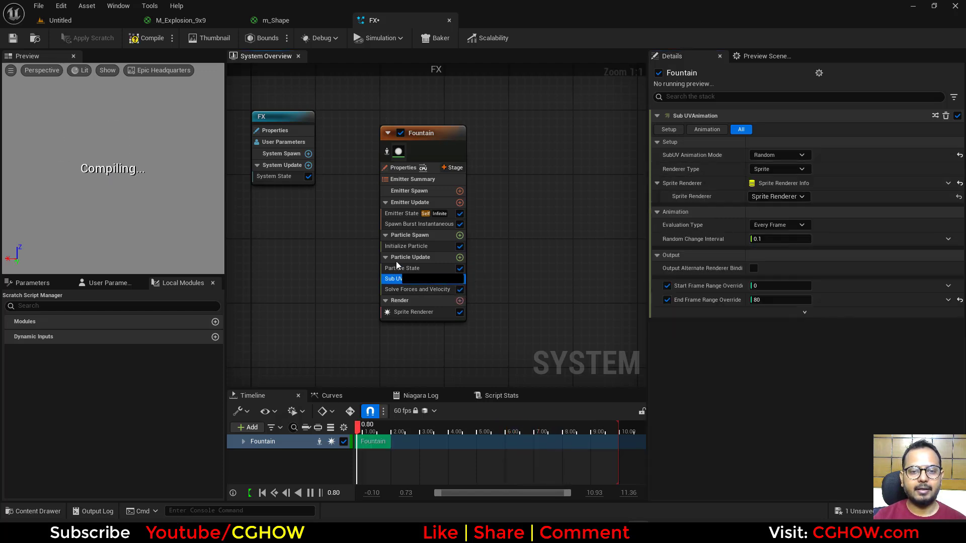
pyautogui.moveTo(397, 250); pyautogui.dragTo(400, 251)
# Step: Assign the m_Shape material to the Sprite Renderer
pyautogui.click(273, 19)
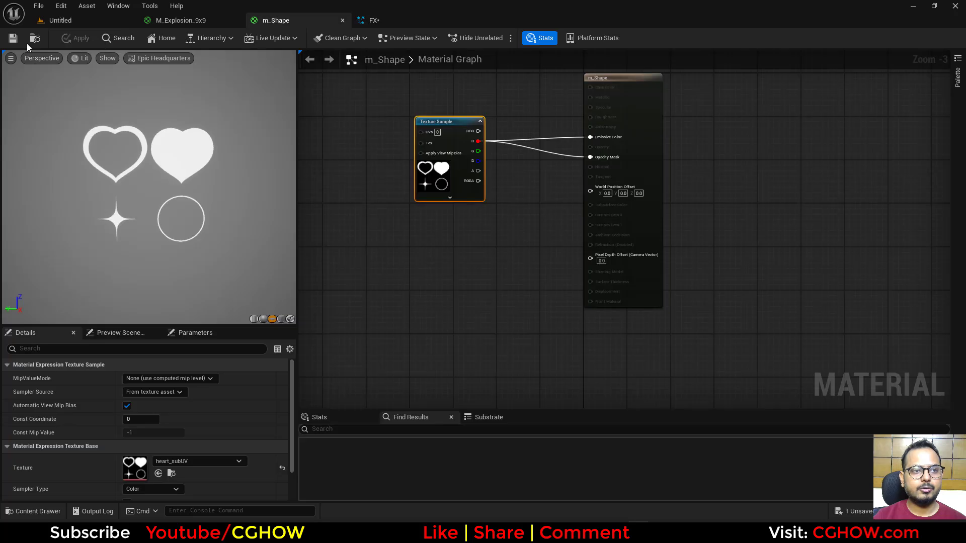
pyautogui.click(35, 40)
pyautogui.click(381, 23)
pyautogui.click(443, 312)
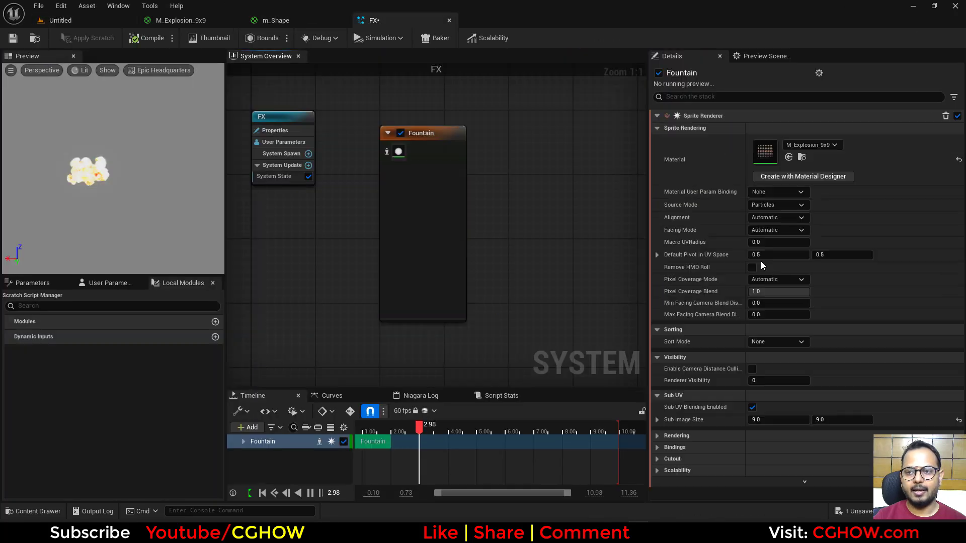
pyautogui.click(789, 158)
# Step: Set the Sprite Renderer's Sub Image Size to 2 by 2 and disable Sub UV Blending
pyautogui.click(778, 420)
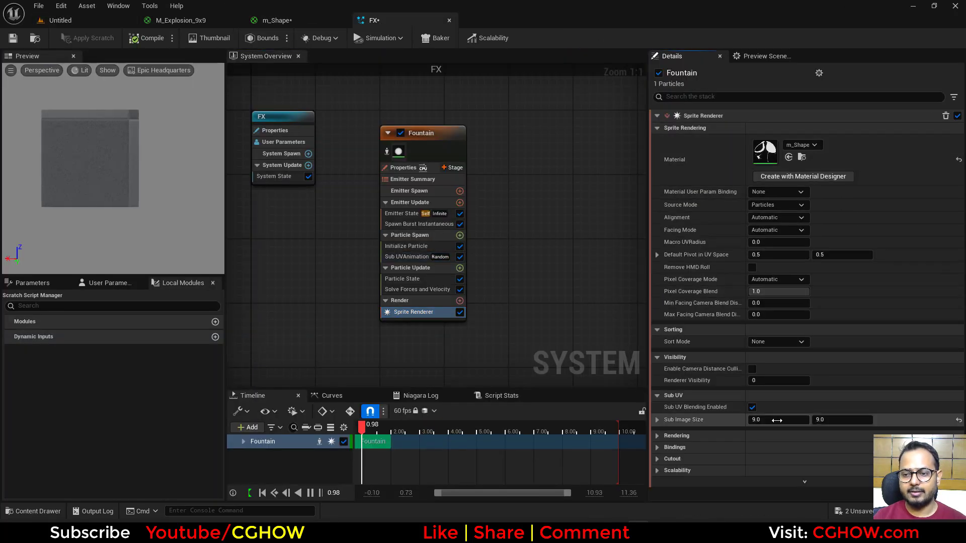
pyautogui.write('2')
pyautogui.press('Tab')
pyautogui.write('2')
pyautogui.press('Return')
pyautogui.click(752, 407)
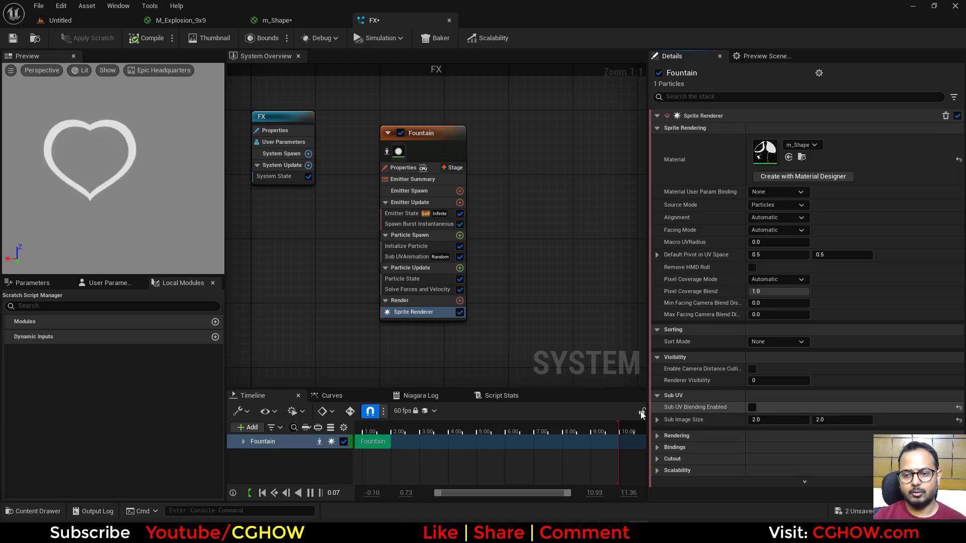
# Step: Set the Sub UVAnimation End Frame Range Override to 3
pyautogui.click(404, 256)
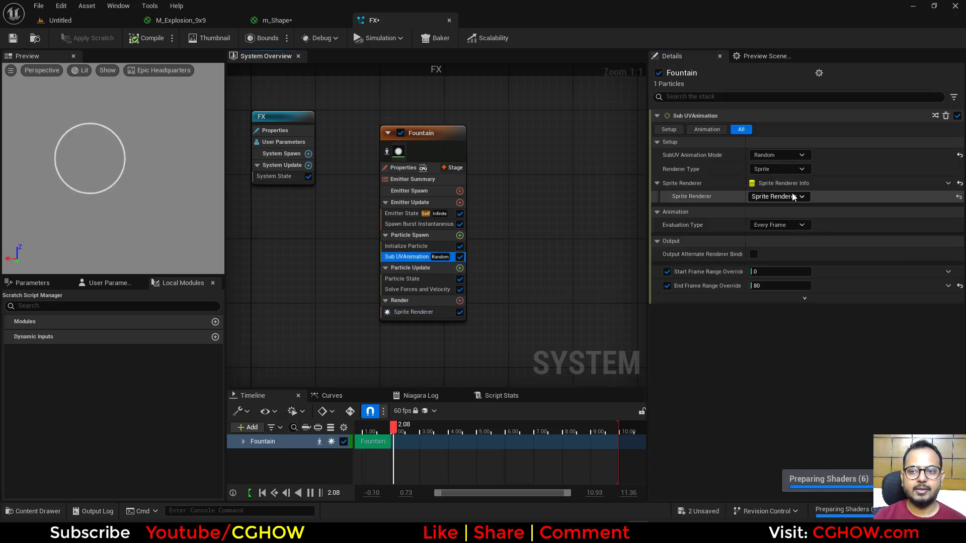
pyautogui.click(767, 286)
pyautogui.write('3')
pyautogui.press('Return')
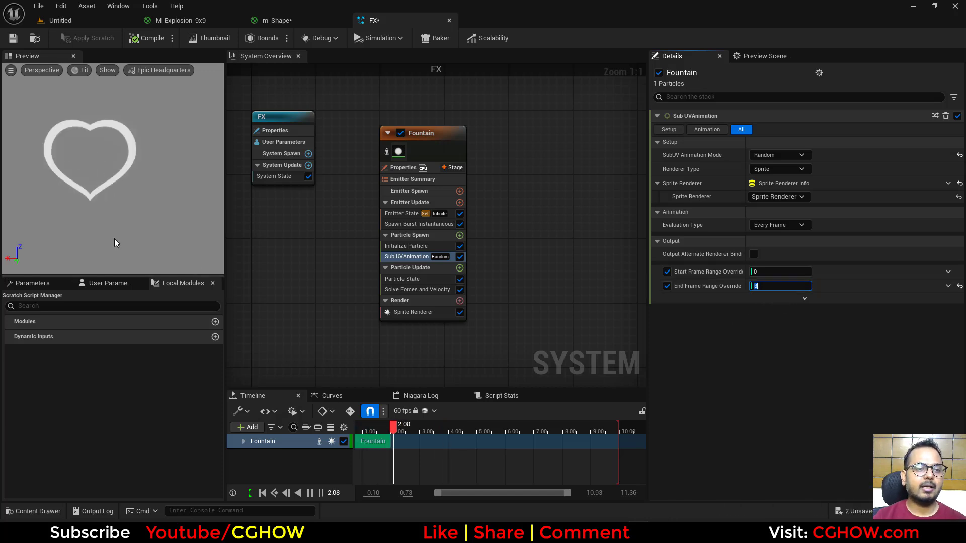
# Step: Check the m_Shape material's texture and set the Fountain emitter's Spawn Burst Instantaneous Spawn Count to 10
pyautogui.click(273, 18)
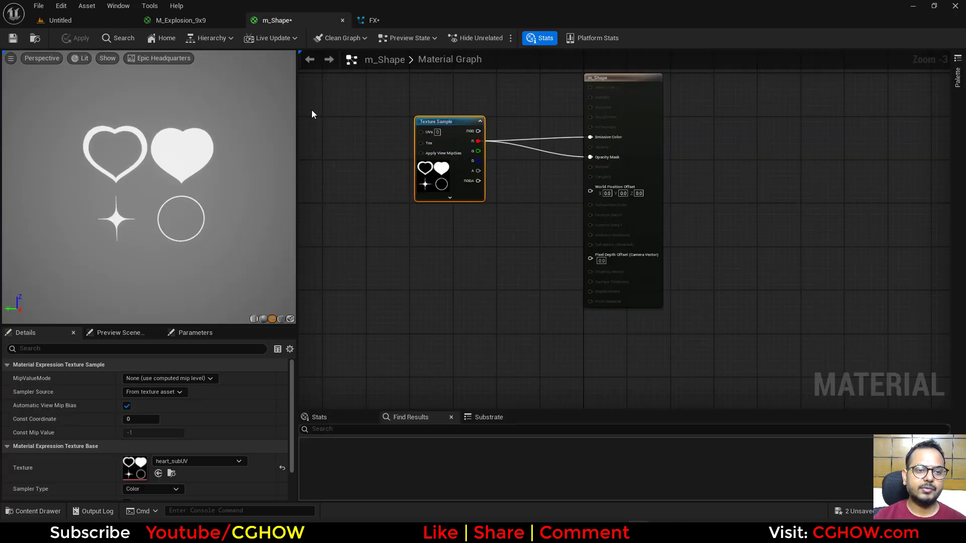
pyautogui.click(387, 19)
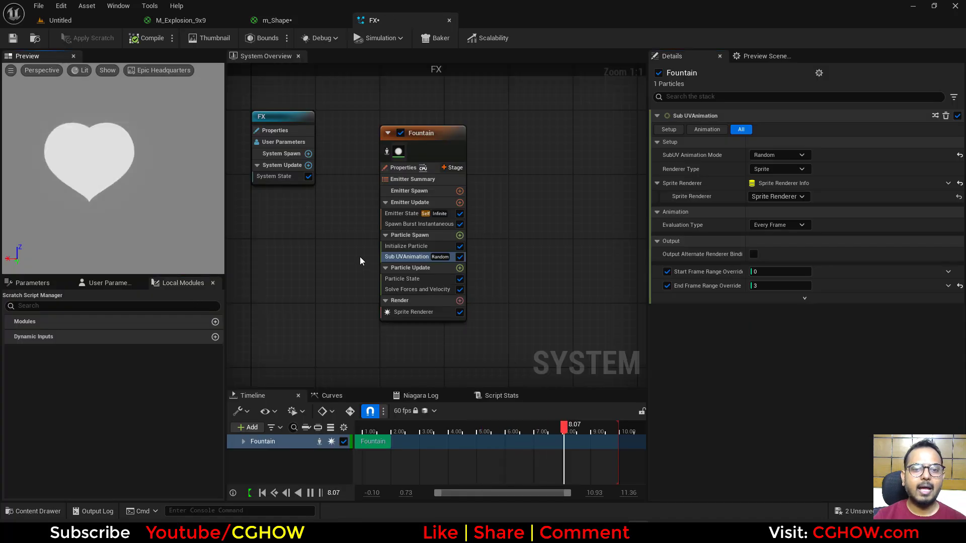
pyautogui.click(409, 224)
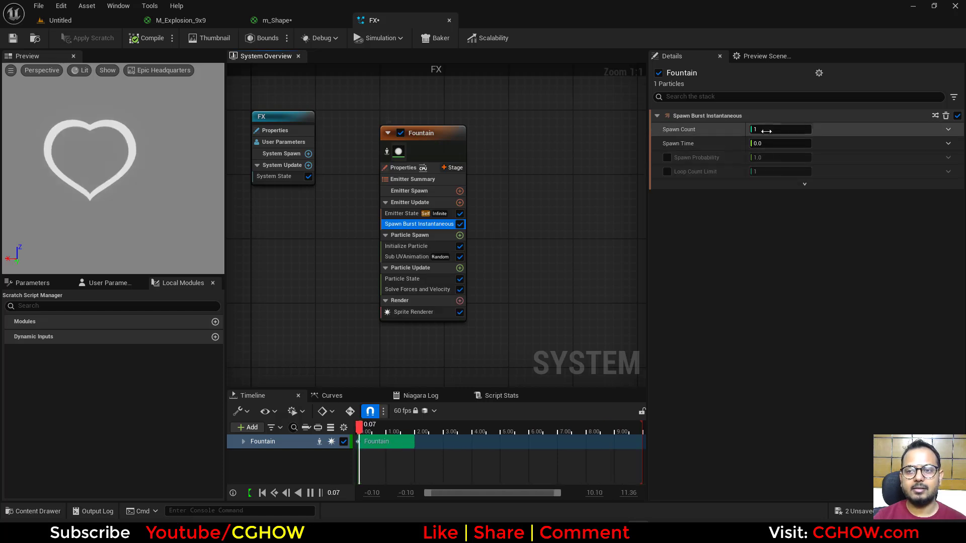
pyautogui.write('10')
pyautogui.press('Return')
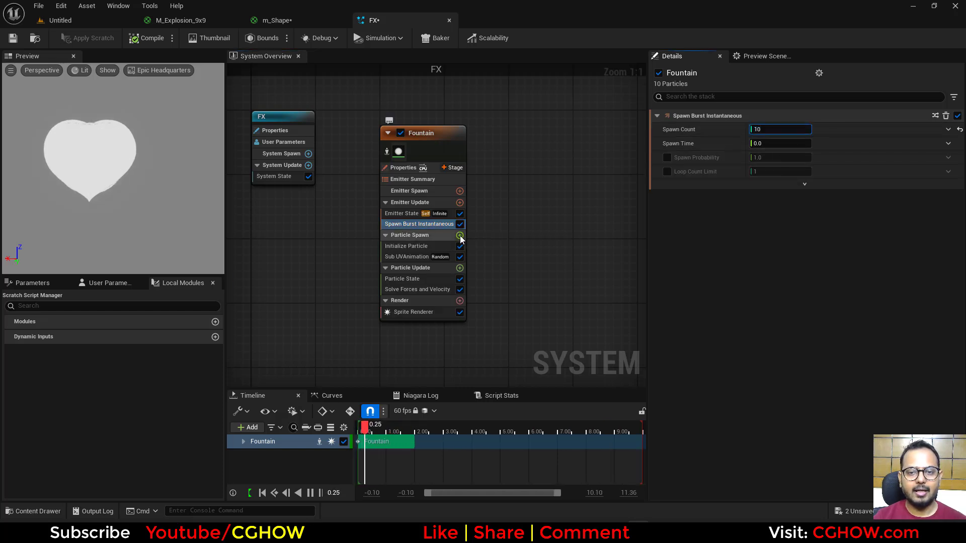
# Step: Add a Shape Location module to Particle Spawn and set its Sphere Radius to about 245
pyautogui.click(460, 235)
pyautogui.click(273, 356)
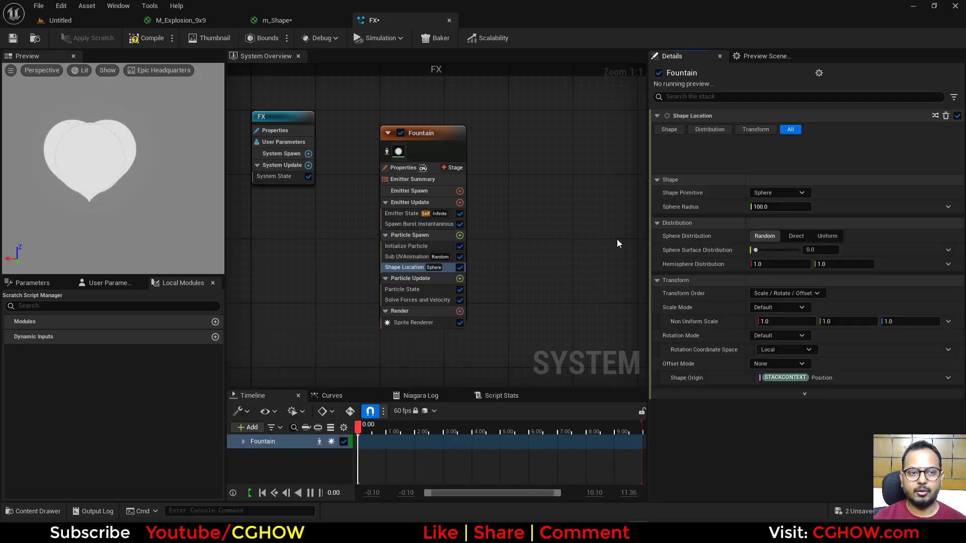
pyautogui.moveTo(781, 169); pyautogui.dragTo(810, 169)
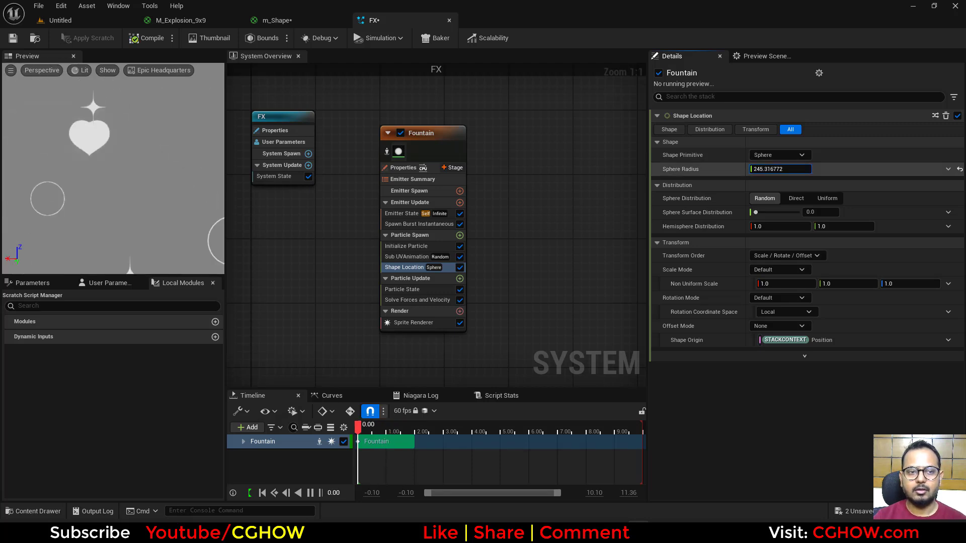
pyautogui.moveTo(113, 151); pyautogui.dragTo(113, 196, button='right')
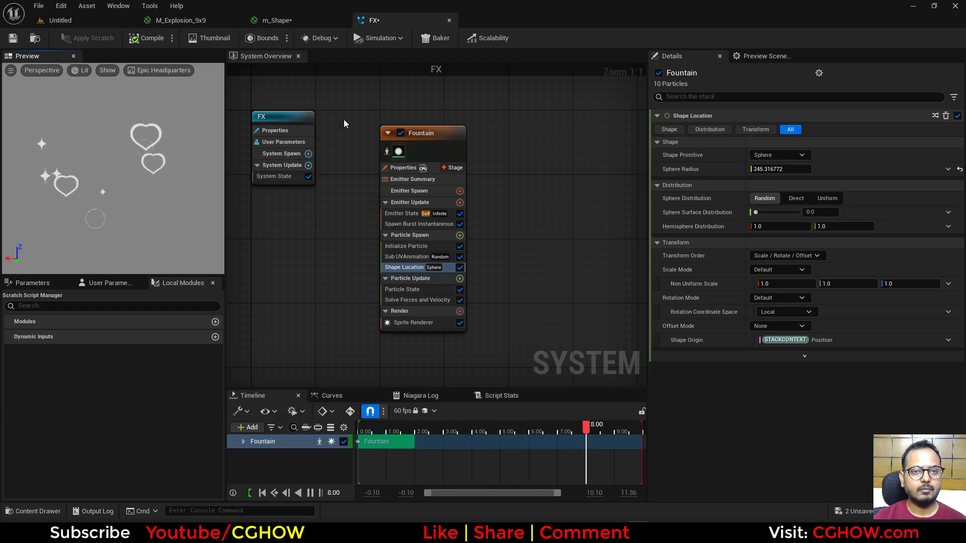
# Step: Assign the M_Explosion_9x9 material to the Sprite Renderer
pyautogui.click(190, 23)
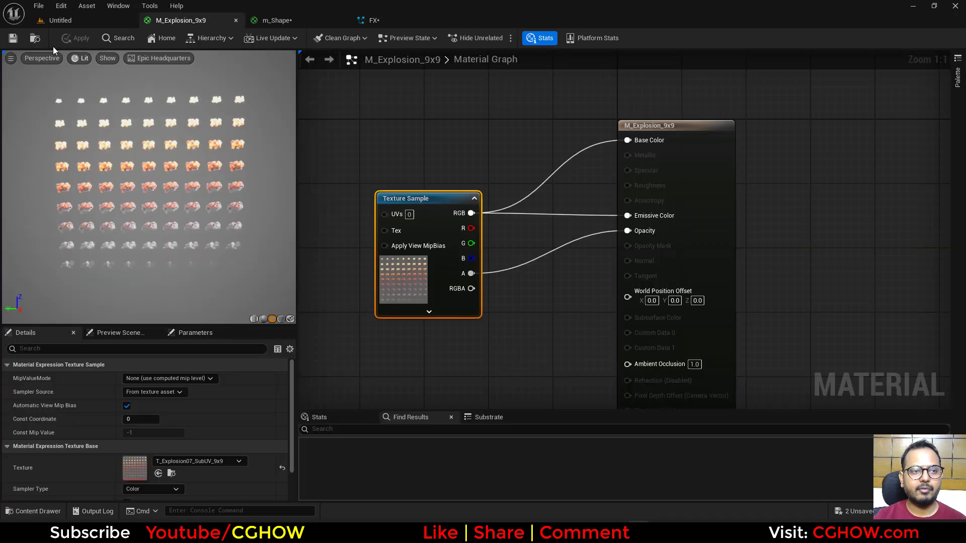
pyautogui.click(36, 39)
pyautogui.click(384, 24)
pyautogui.click(407, 318)
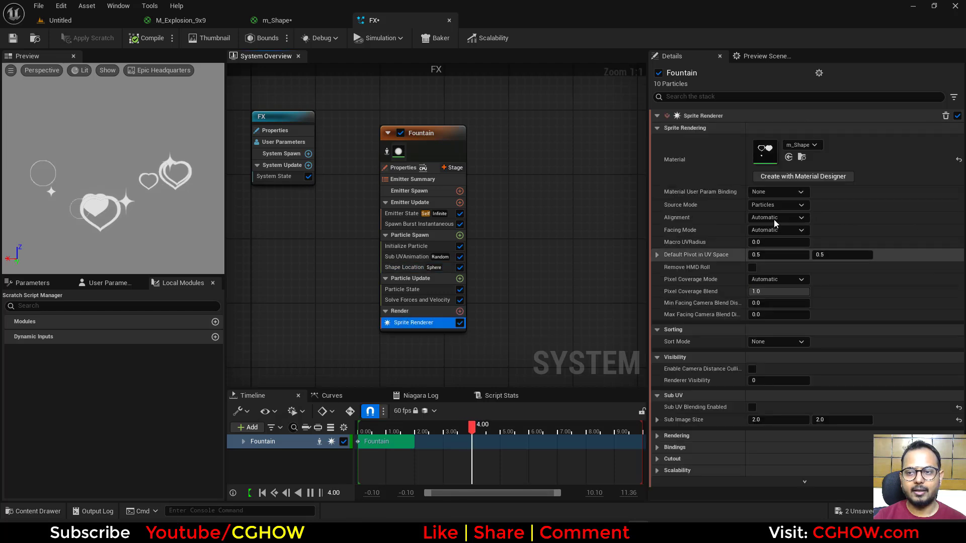
pyautogui.click(789, 158)
# Step: Set the Sprite Renderer's Sub Image Size to 9 by 9
pyautogui.click(785, 420)
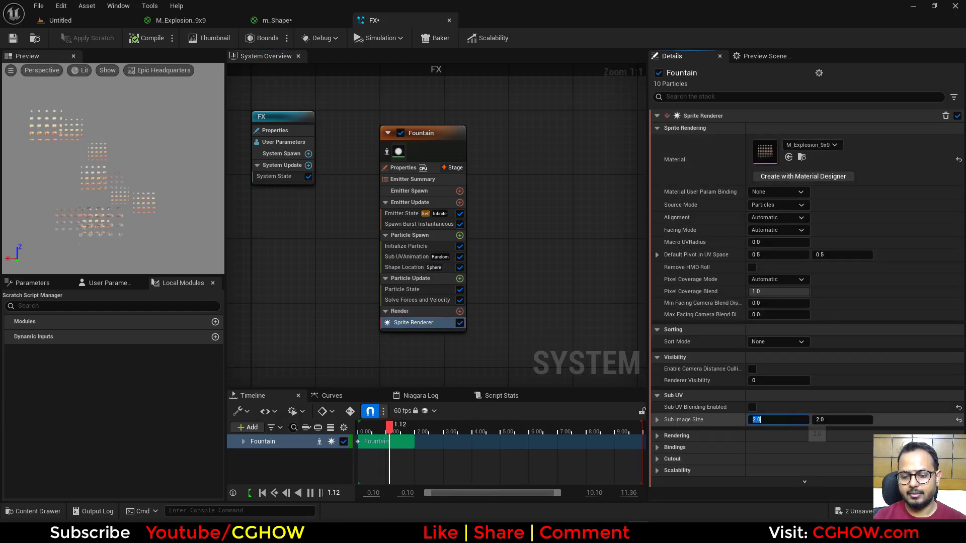
pyautogui.write('9')
pyautogui.press('Tab')
pyautogui.write('9')
pyautogui.press('Return')
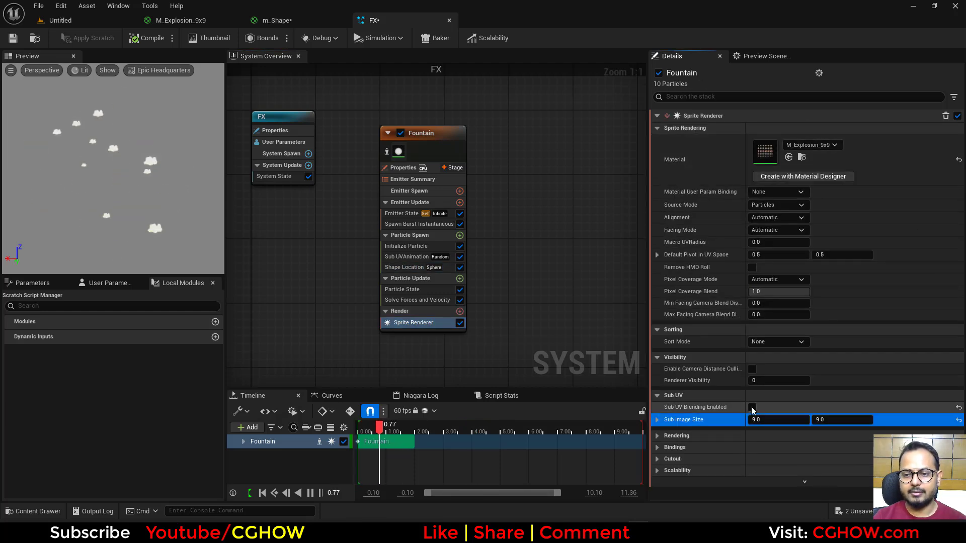
# Step: Move the Sub UVAnimation module to Particle Update and set it to Linear mode with an End Frame Range Override of 80
pyautogui.click(417, 225)
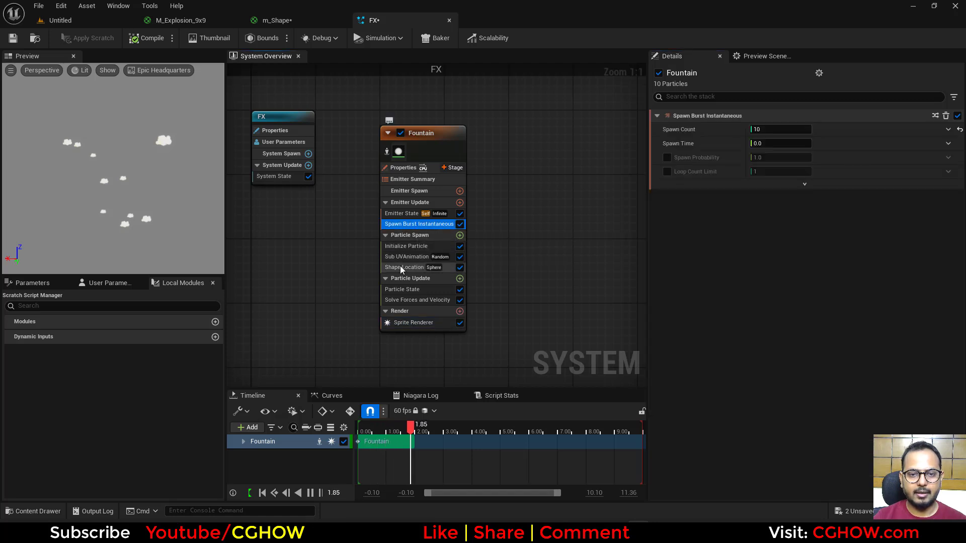
pyautogui.moveTo(400, 260); pyautogui.dragTo(402, 290)
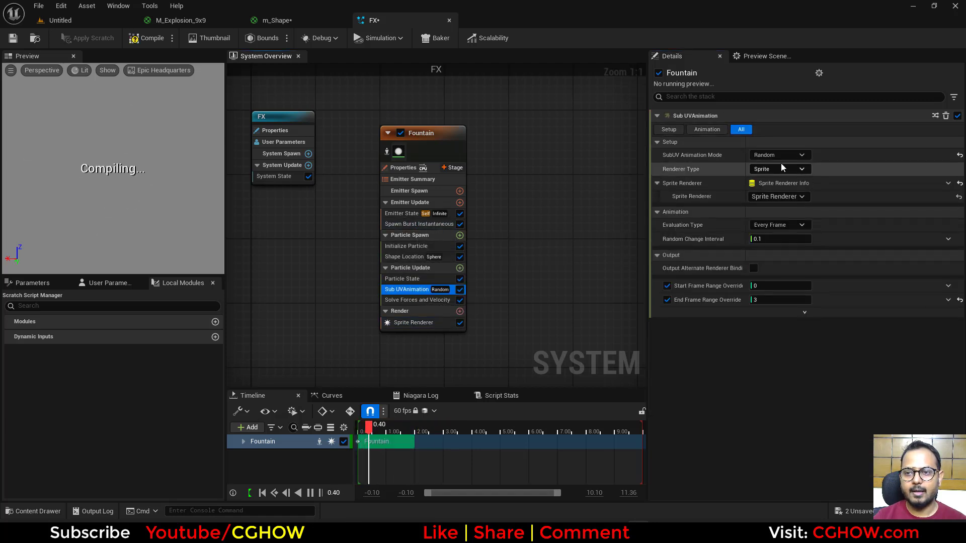
pyautogui.click(779, 155)
pyautogui.click(775, 171)
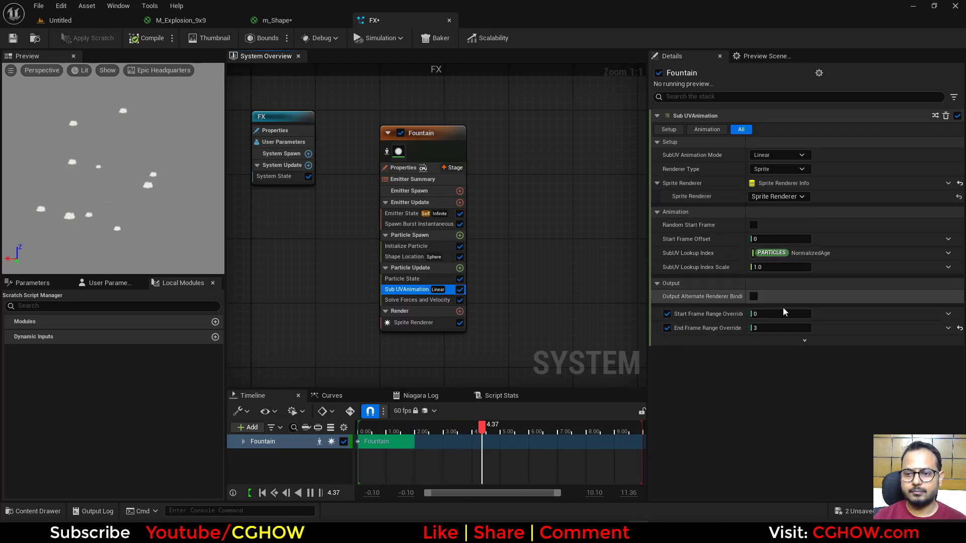
pyautogui.write('80')
pyautogui.press('Return')
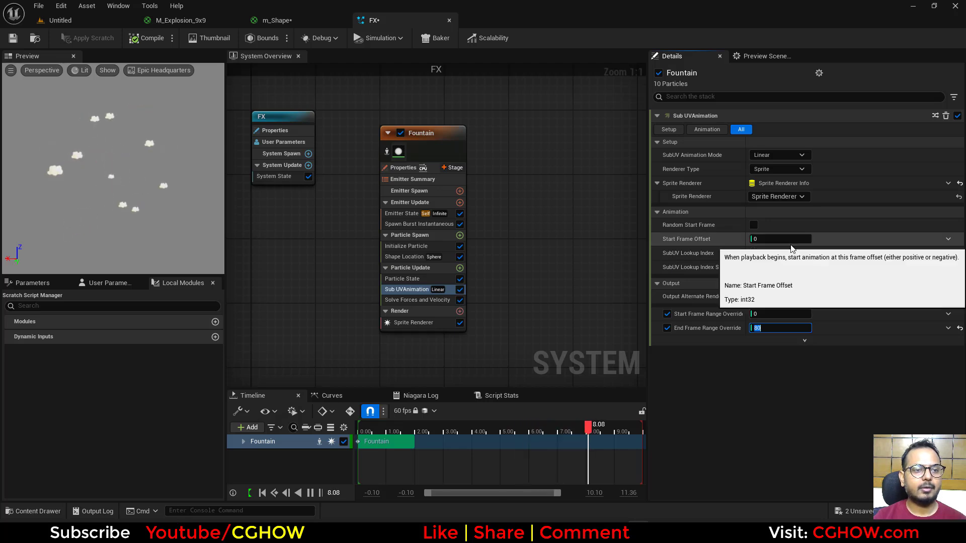
pyautogui.click(949, 239)
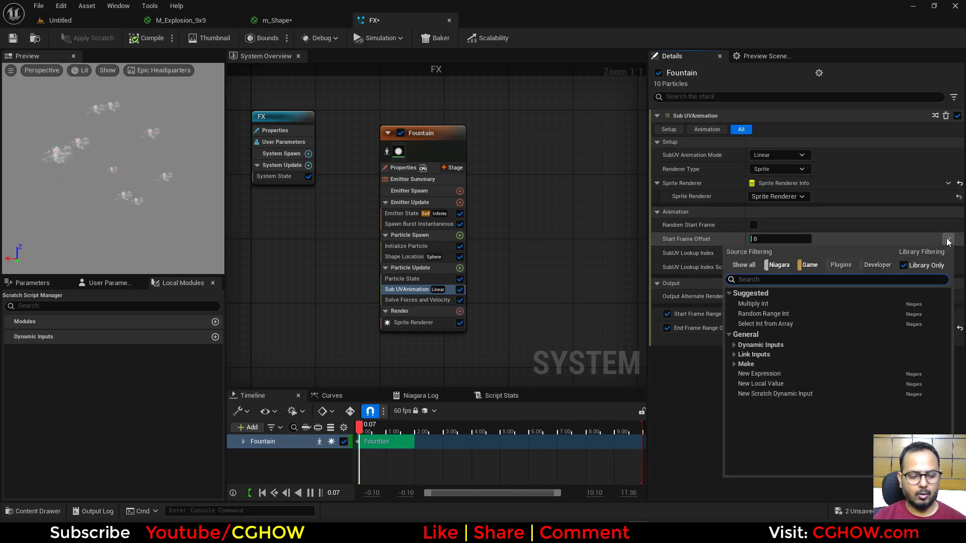
pyautogui.write('un')
pyautogui.click(525, 236)
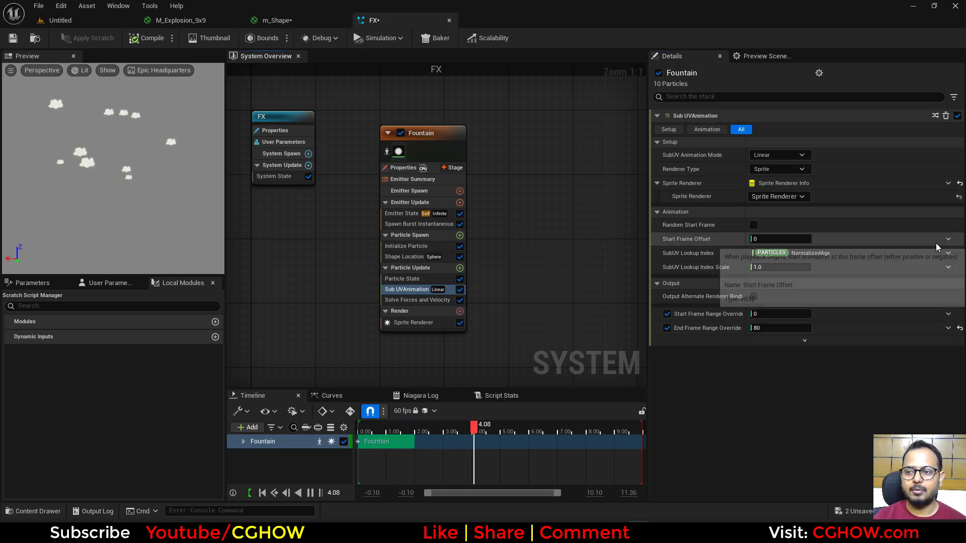
# Step: Drive the Sub UVAnimation Start Frame Offset with a Random Range Int dynamic input
pyautogui.click(948, 239)
pyautogui.write('u')
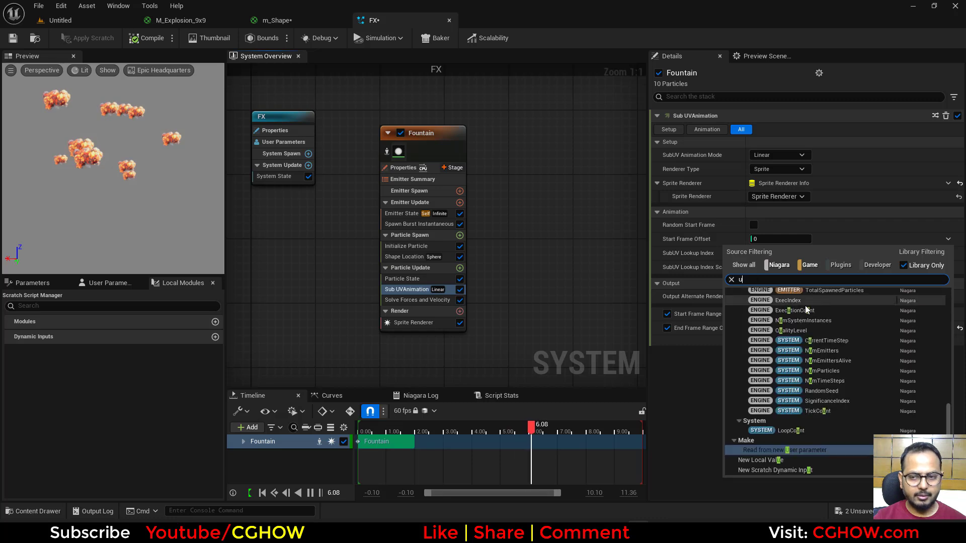
pyautogui.write('ni')
pyautogui.click(768, 305)
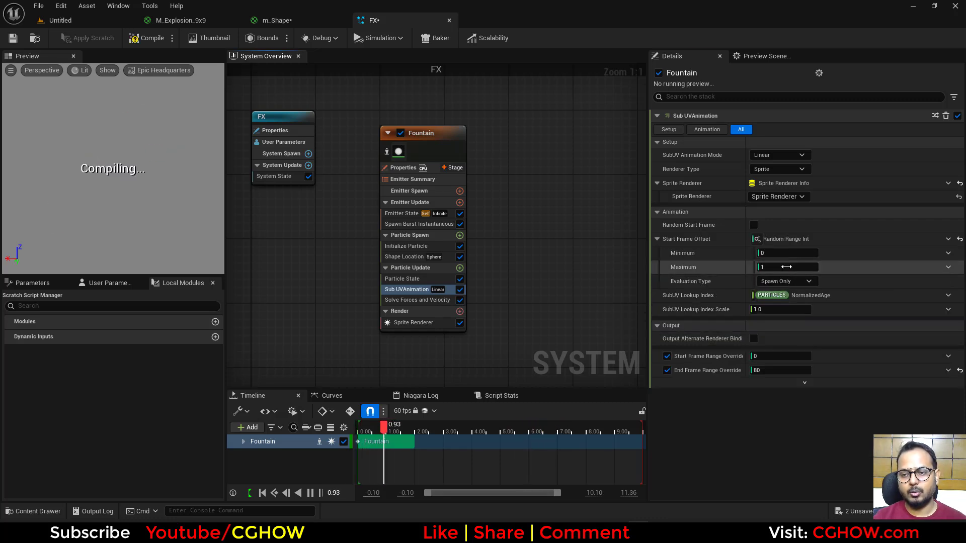
# Step: Try a Maximum of 20 for the Start Frame Offset's random range and reset it to its default
pyautogui.click(786, 267)
pyautogui.write('20')
pyautogui.press('Return')
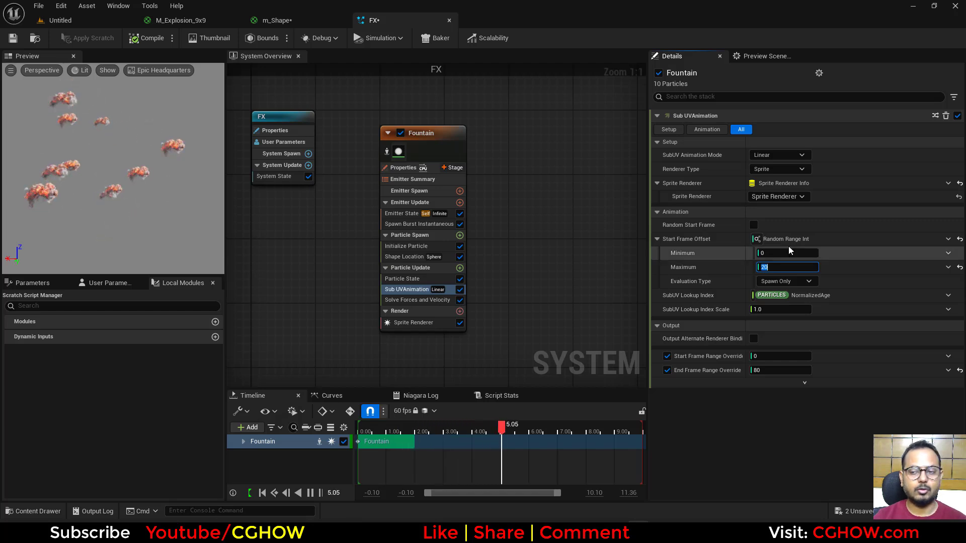
pyautogui.click(959, 267)
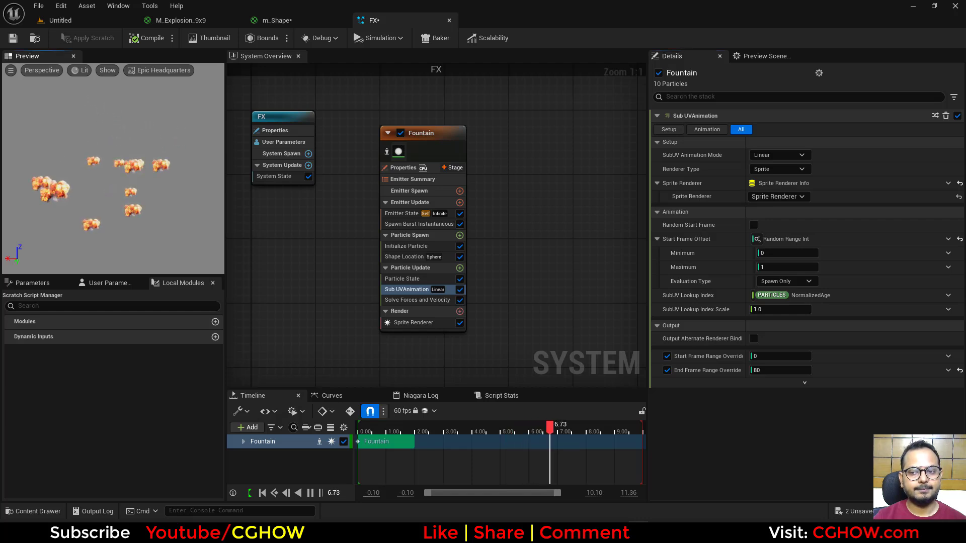
# Step: Switch the SubUV Animation Mode to Curve
pyautogui.click(787, 155)
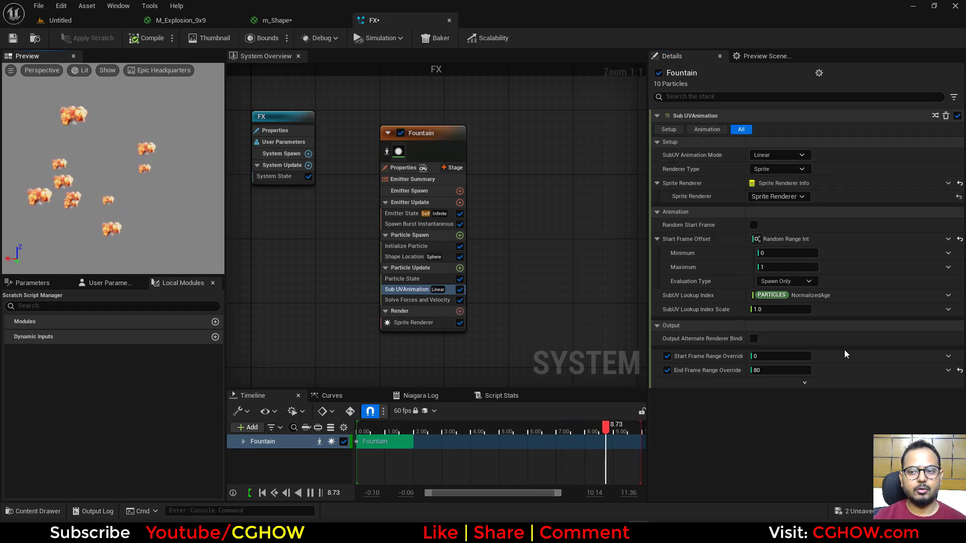
pyautogui.click(781, 156)
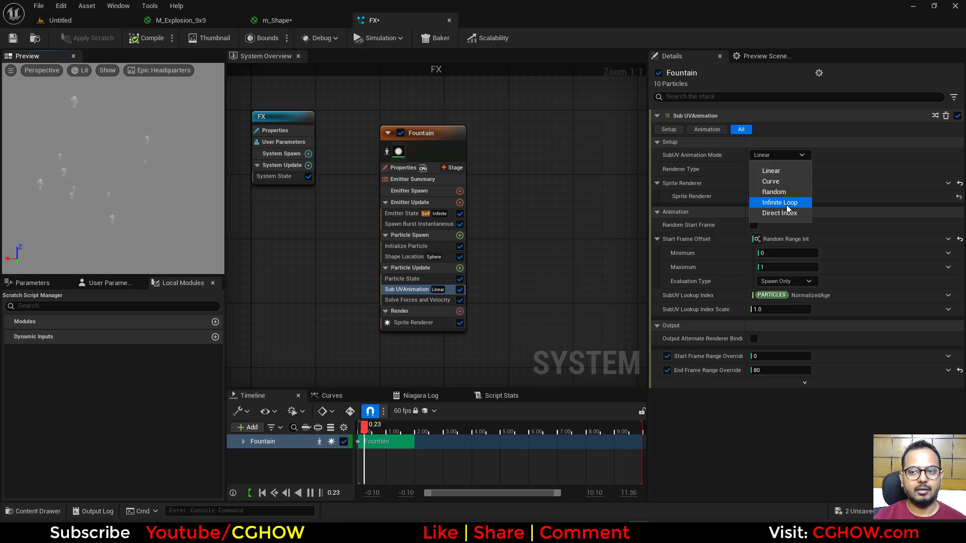
pyautogui.click(771, 181)
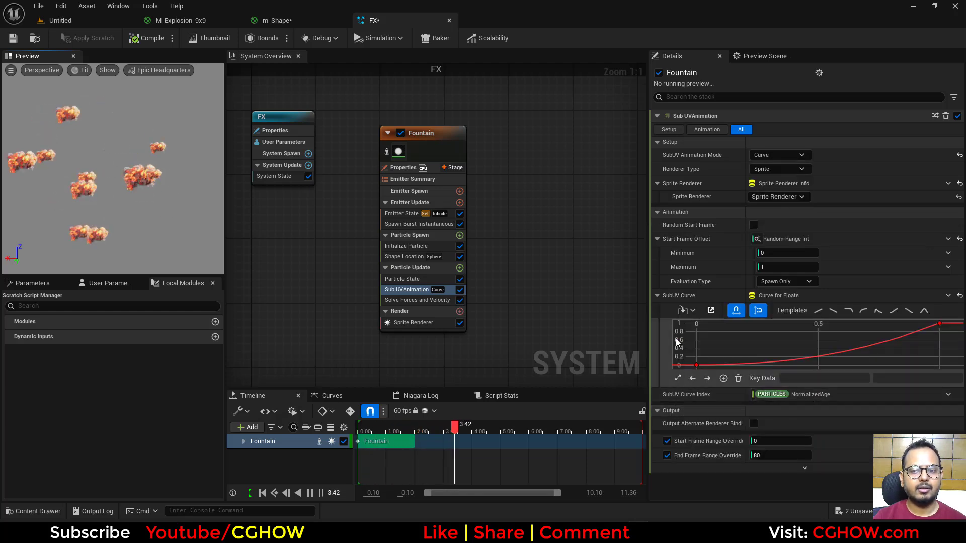
# Step: Set the SubUV Animation Mode to Infinite Loop and drive its Play Rate with a Random Range Float
pyautogui.click(780, 154)
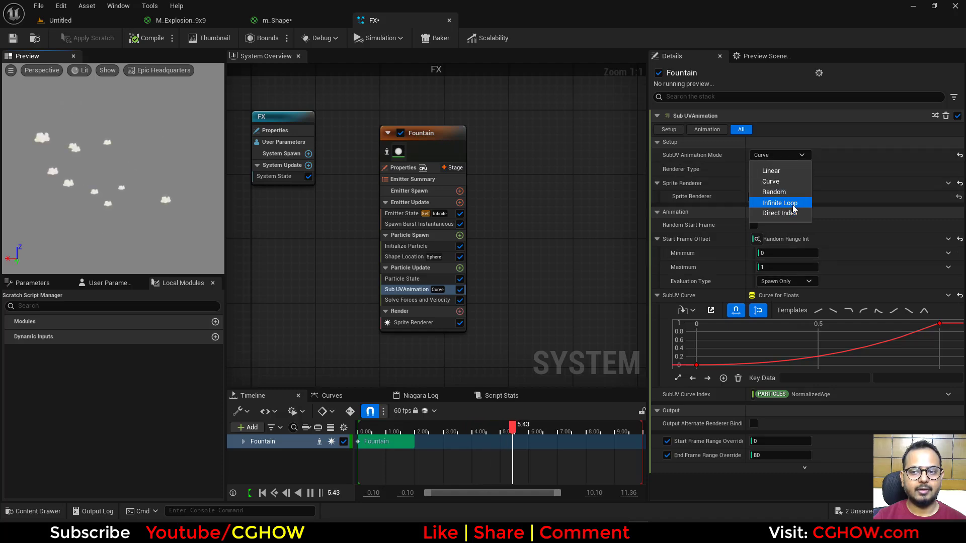
pyautogui.click(792, 204)
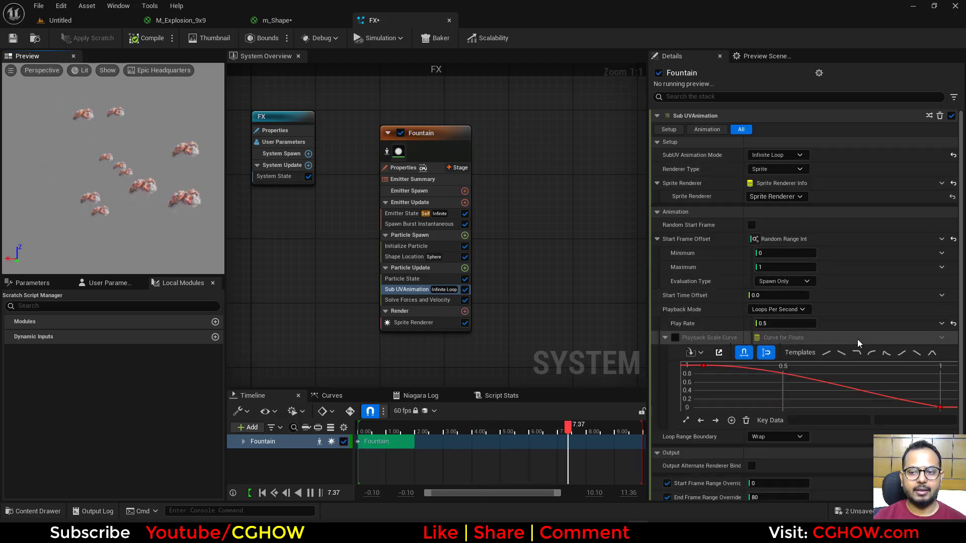
pyautogui.click(941, 324)
pyautogui.write('uni')
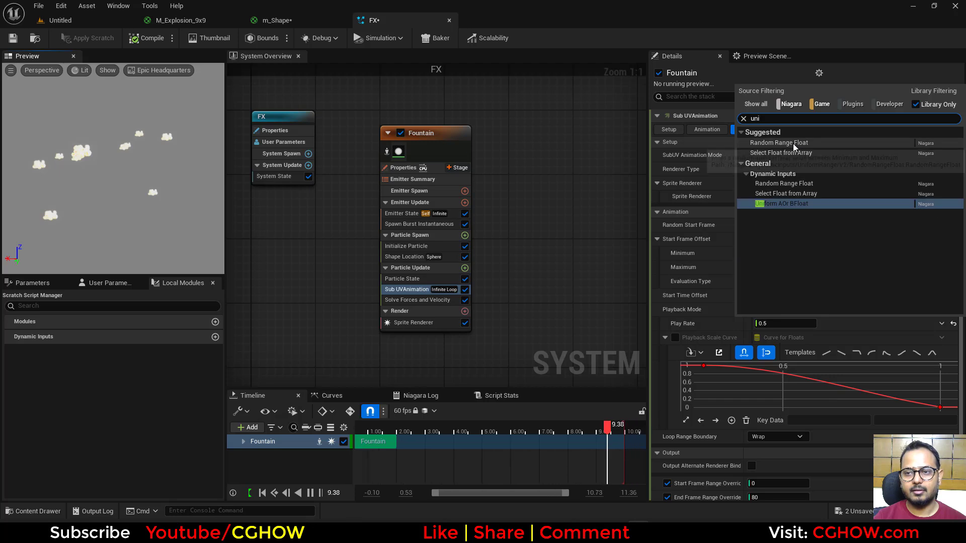
pyautogui.click(793, 143)
# Step: Set the Minimum of the Play Rate's random range first to 0.7 and finally to 0.2
pyautogui.click(793, 337)
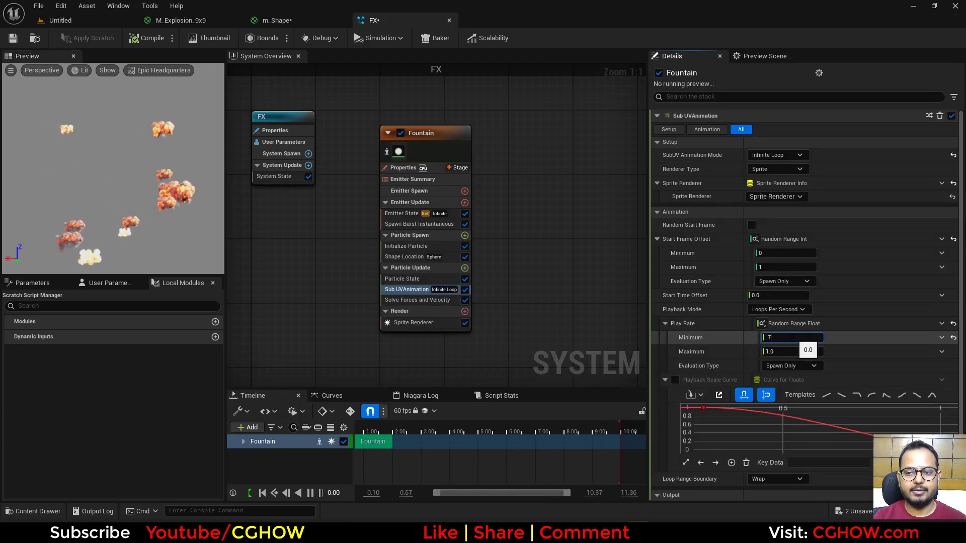
pyautogui.write('.7')
pyautogui.press('Return')
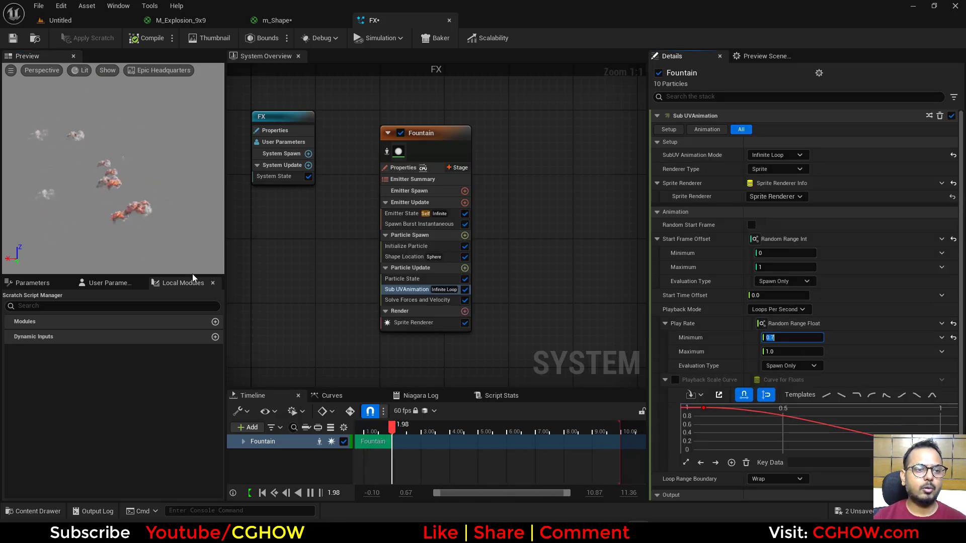
pyautogui.write('.5')
pyautogui.press('Return')
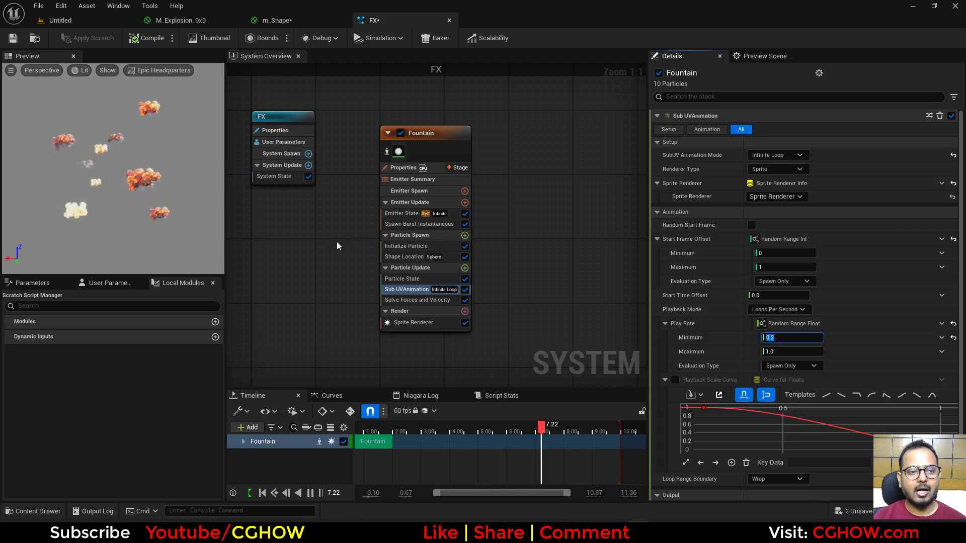
pyautogui.scroll(-2, 704, 301)
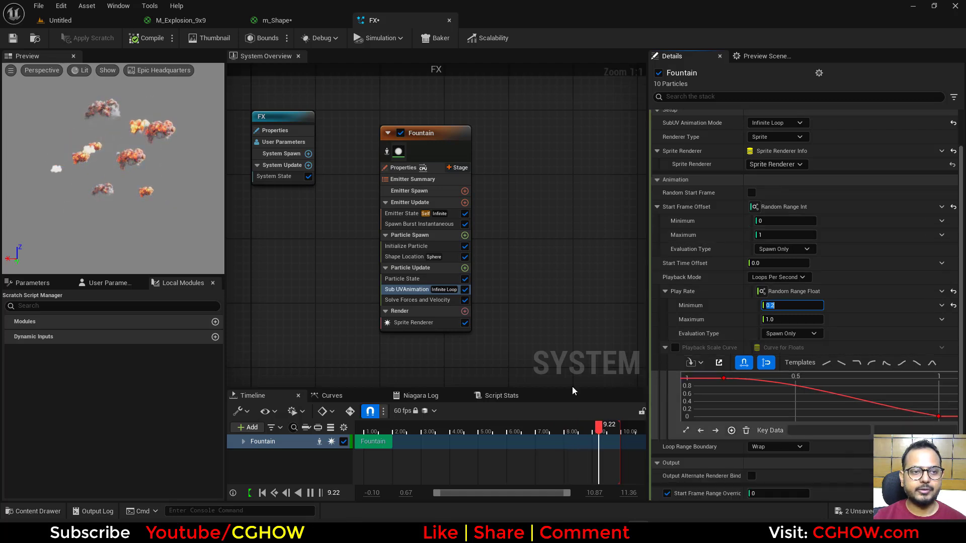